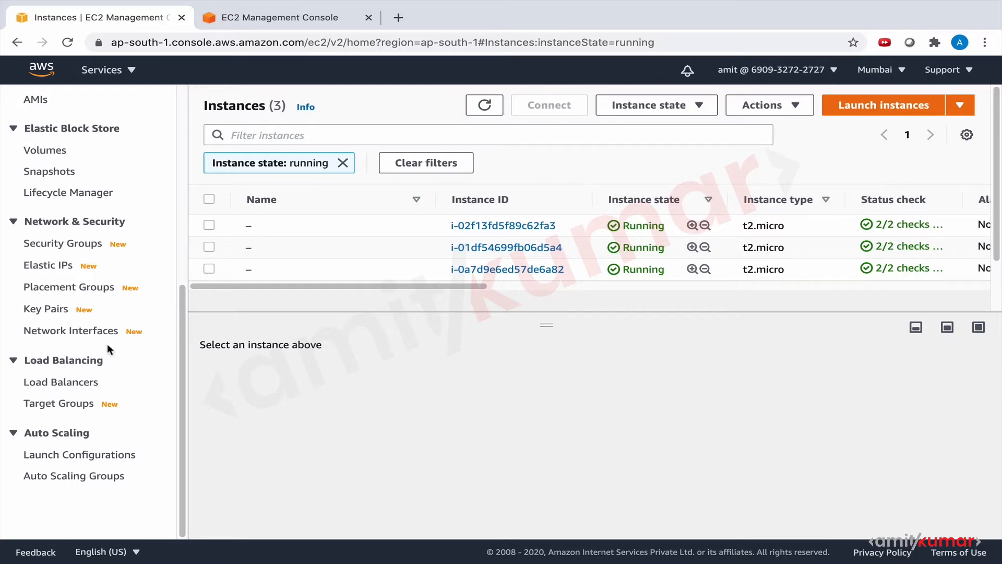
Start creating a new target group from the EC2 load balancing section
scroll(107, 343, up, 7)
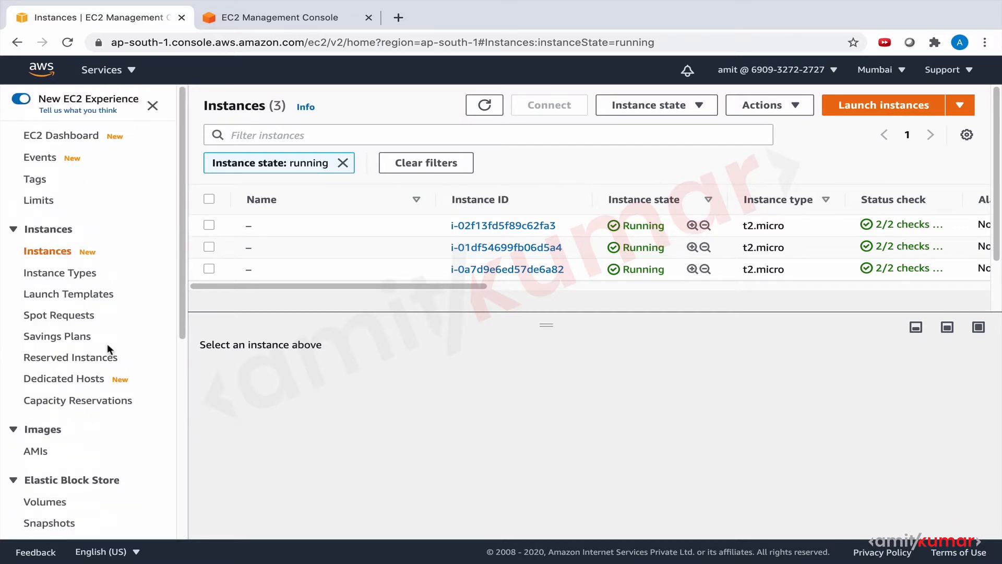
scroll(108, 343, down, 7)
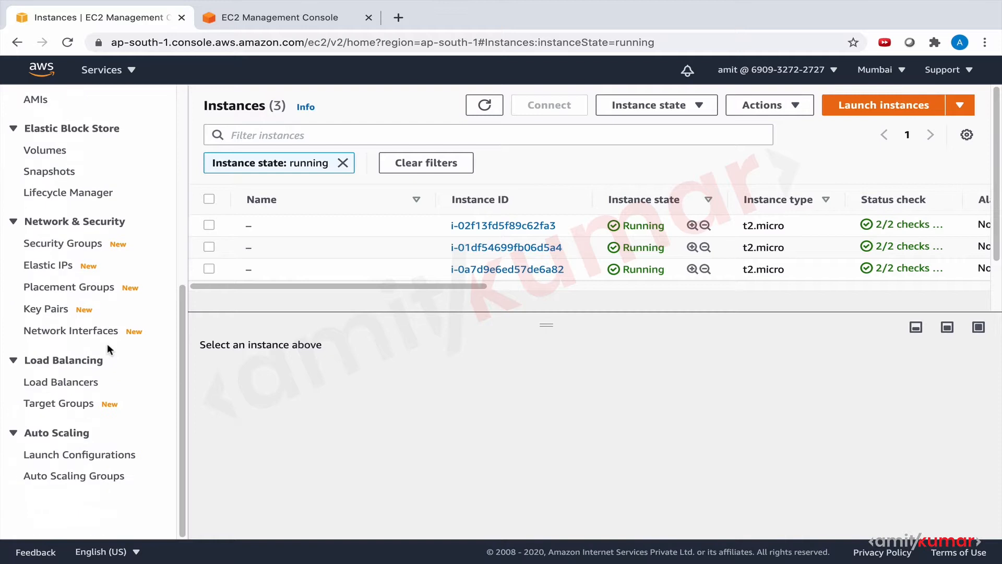
click(75, 404)
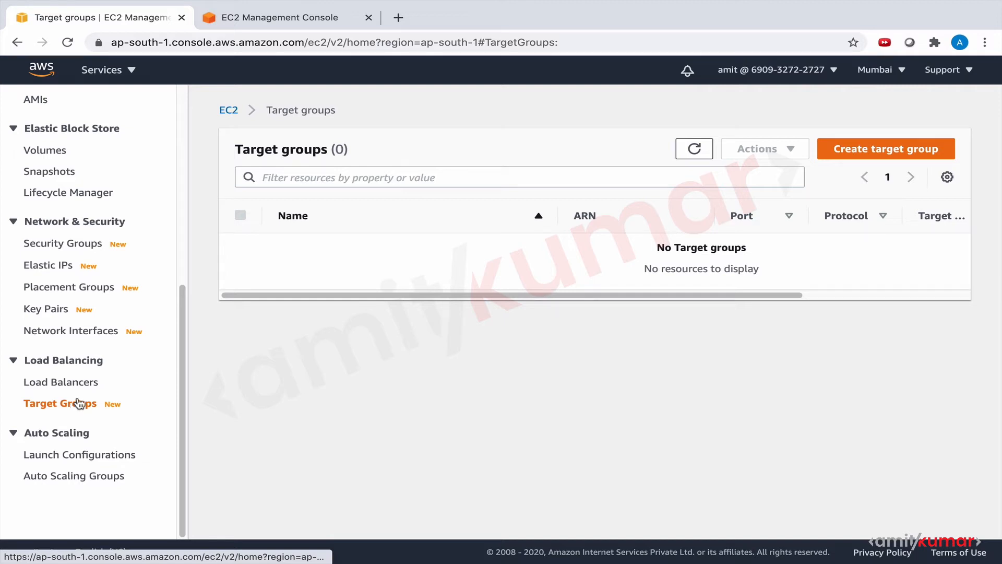
click(926, 151)
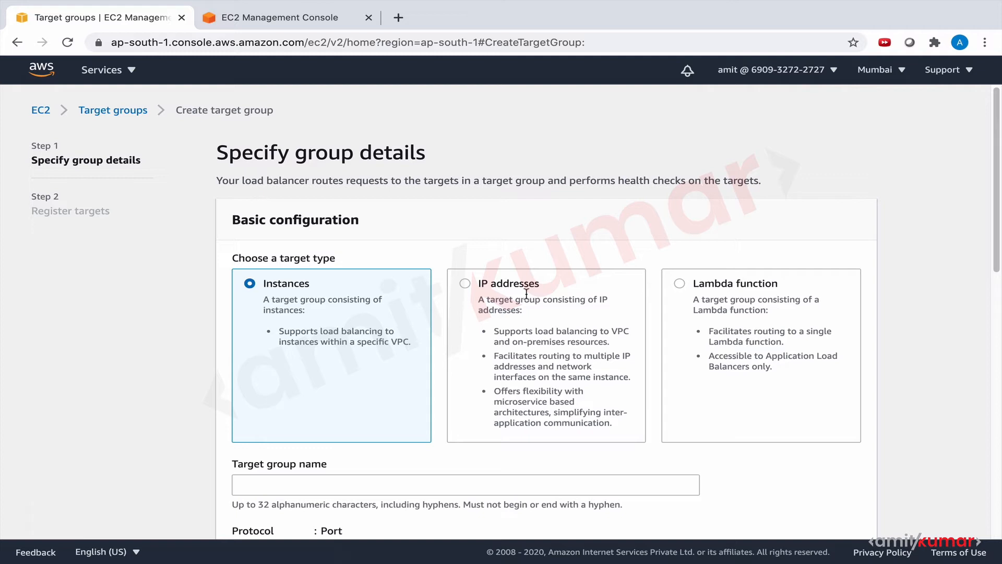
Name the target group MyFirstTargetGroup, keeping the Instances target type, HTTP on port 80 and VPC vpc-317d975a
scroll(526, 294, down, 3)
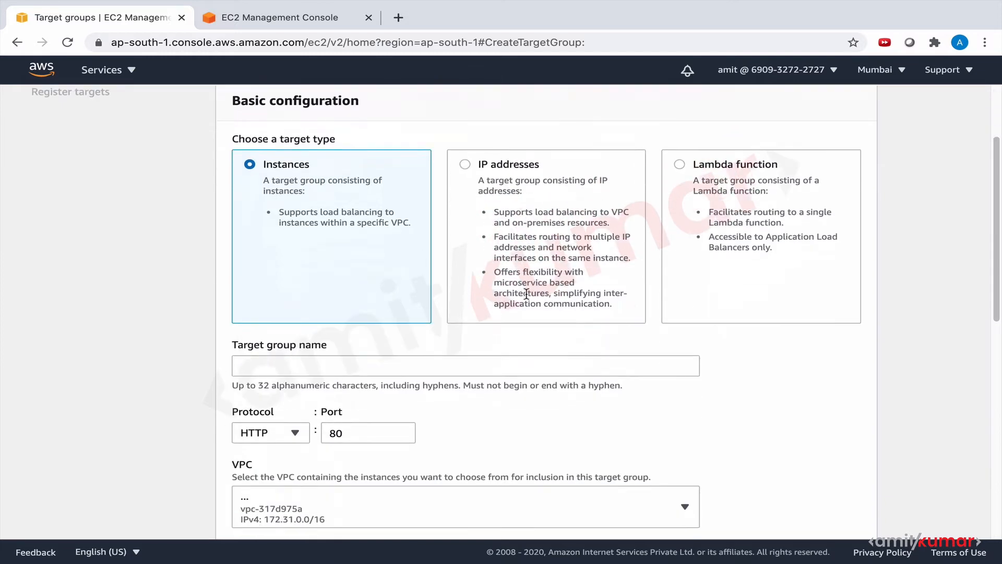
click(486, 310)
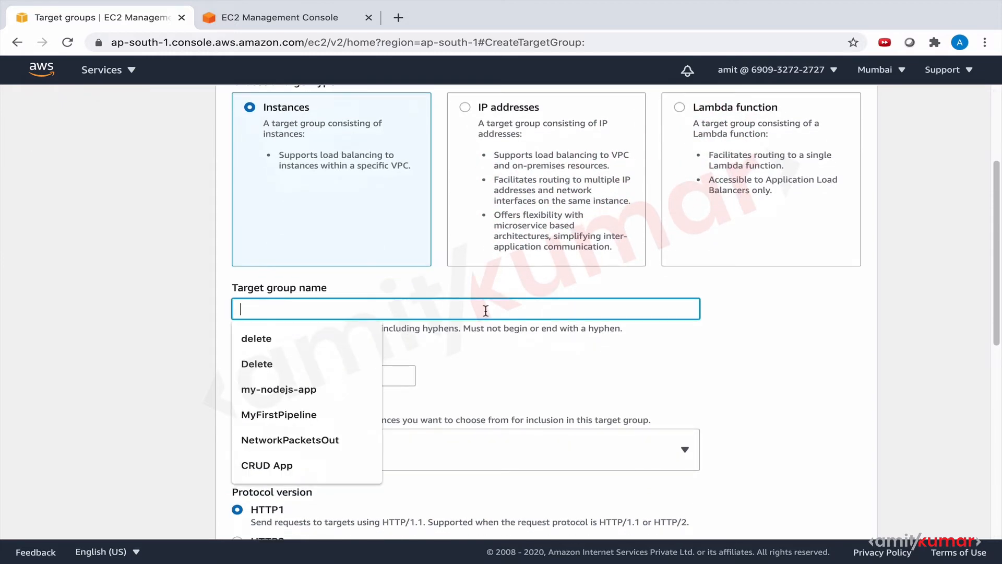
text(MyFirst)
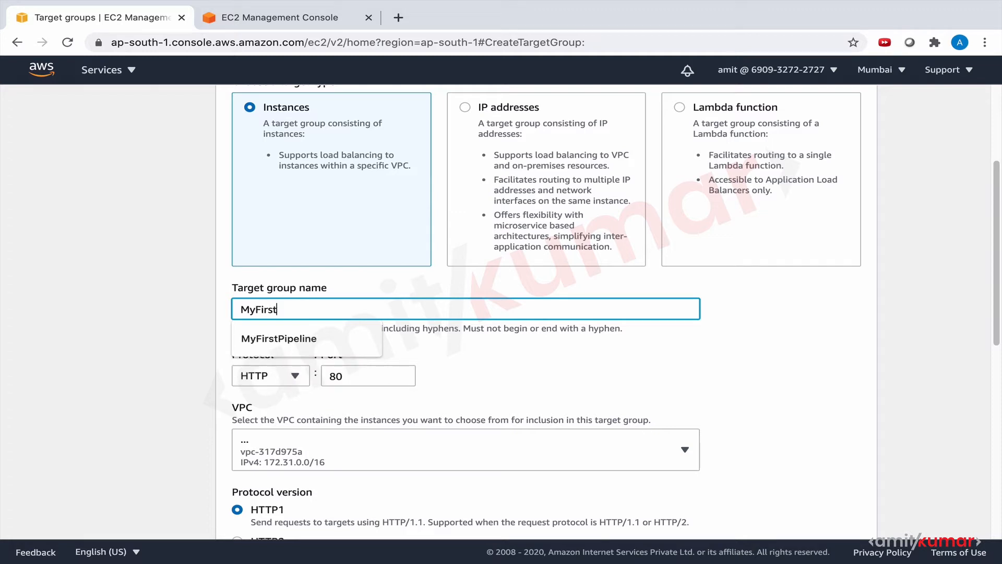
text(TargetGroup)
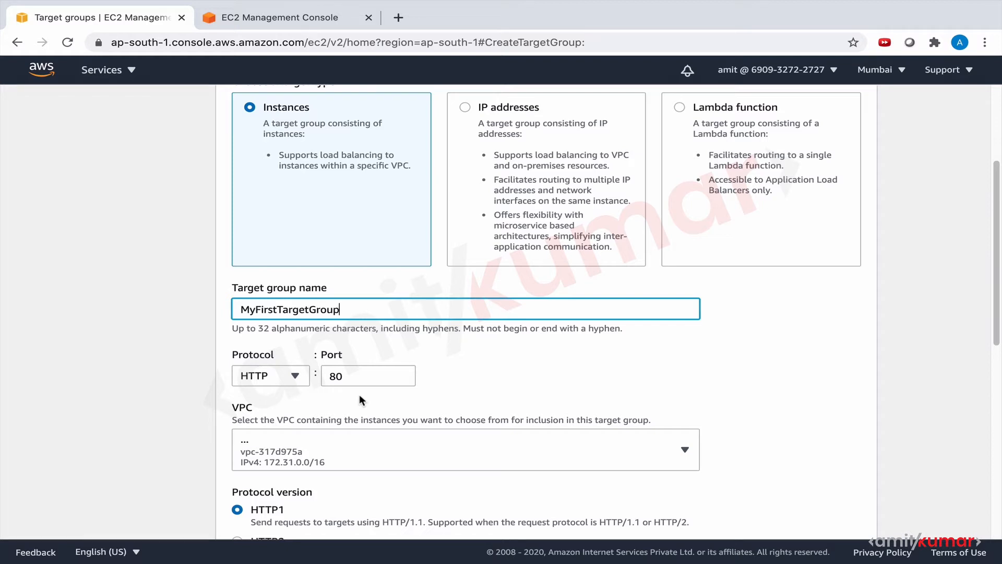
click(400, 449)
click(401, 449)
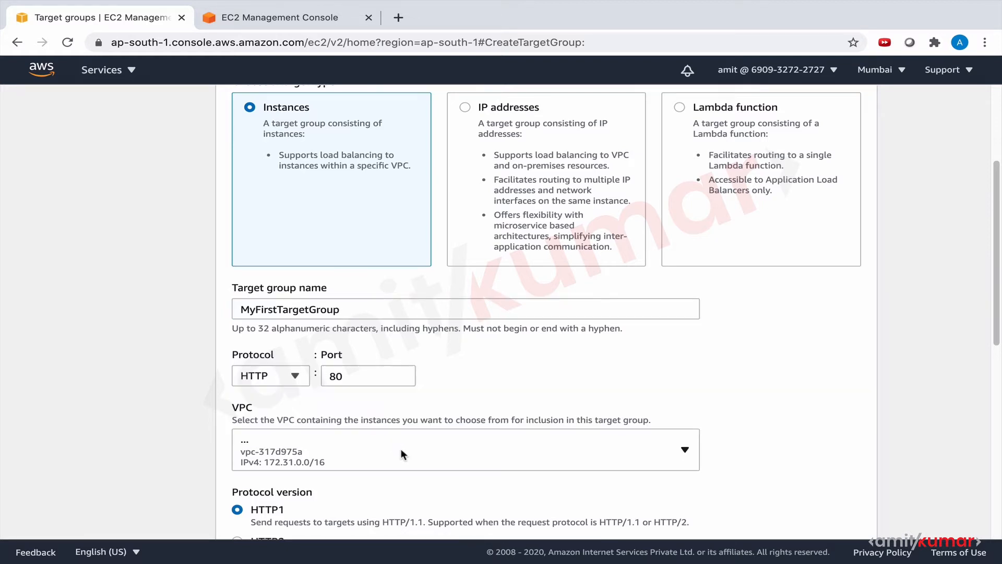
Review the basic and advanced health check settings, keep HTTP with path /, and proceed to registering targets
scroll(401, 454, down, 5)
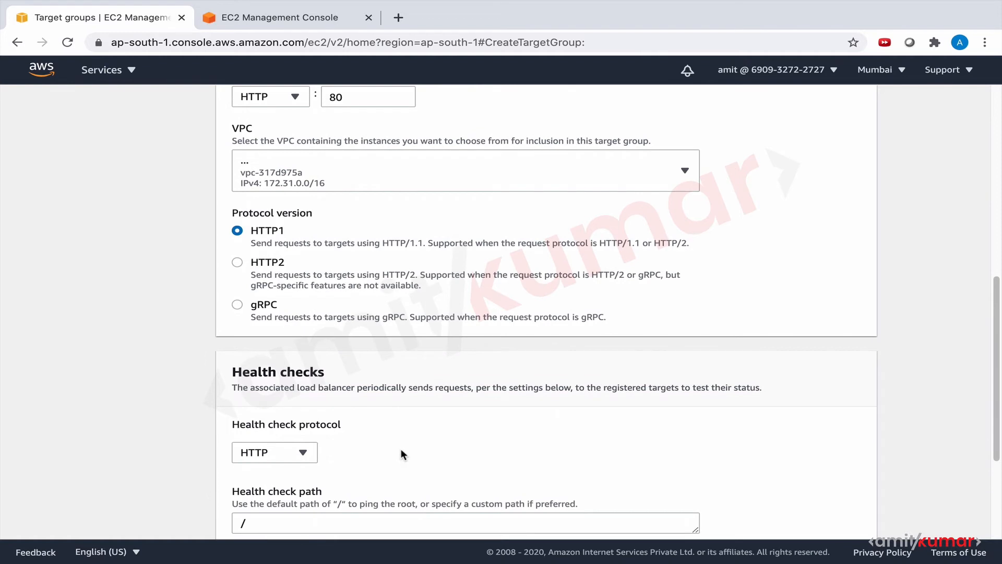
scroll(402, 454, down, 3)
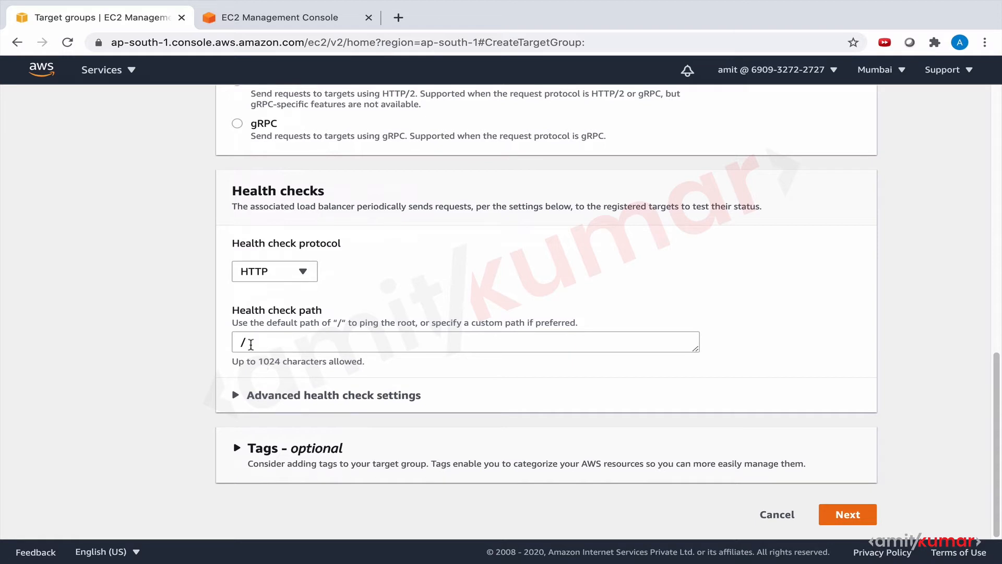
click(236, 395)
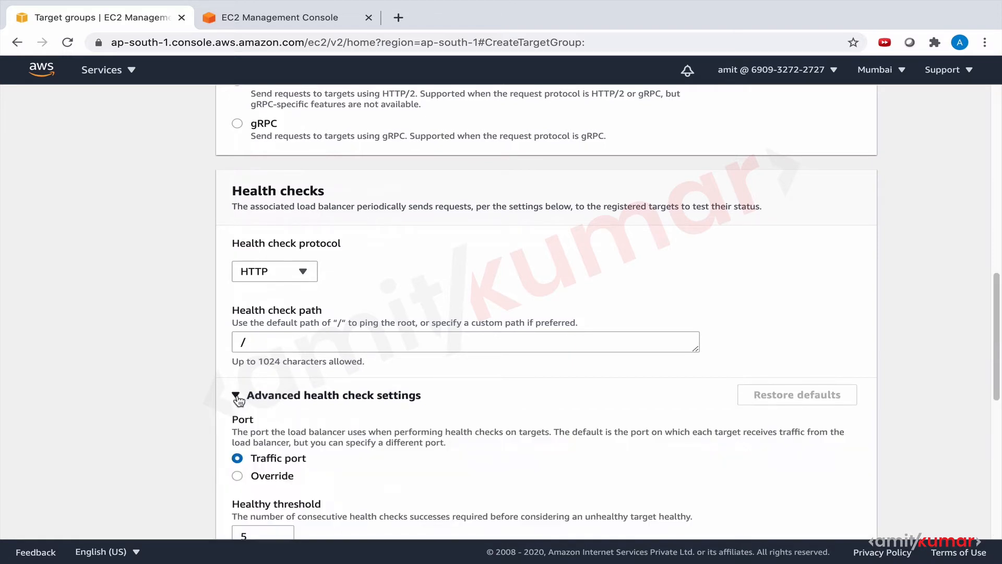
scroll(238, 400, down, 7)
scroll(239, 400, up, 7)
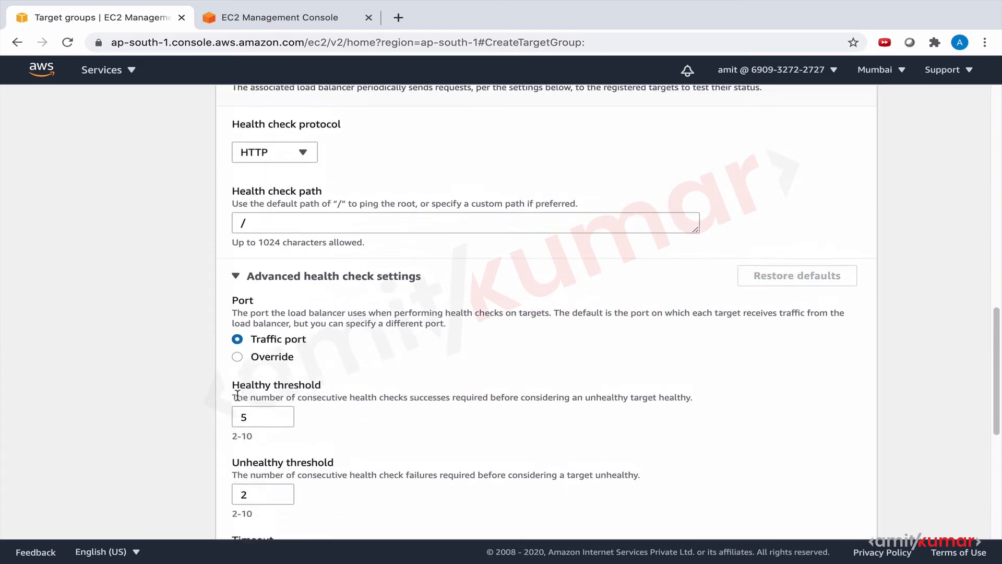
click(238, 307)
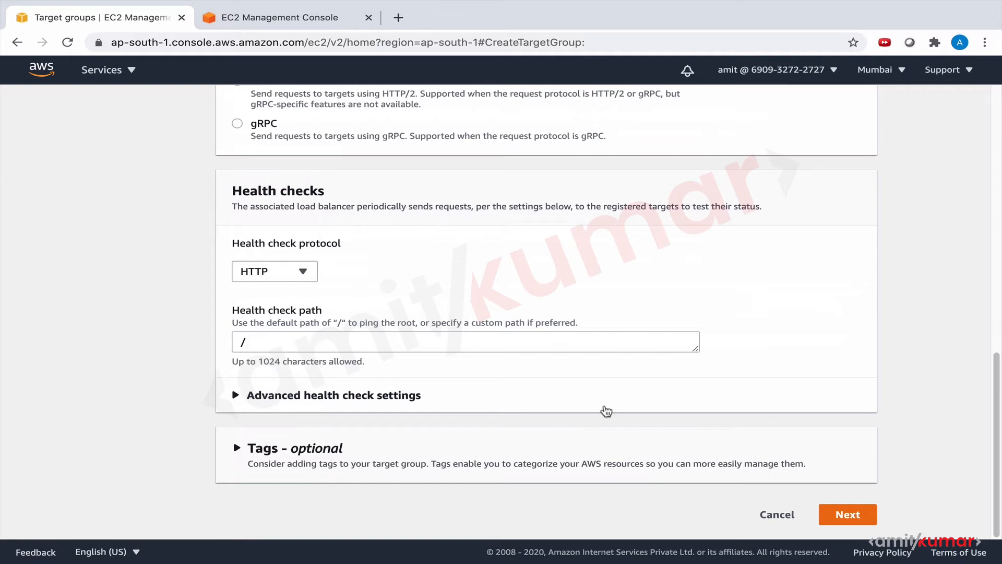
click(848, 515)
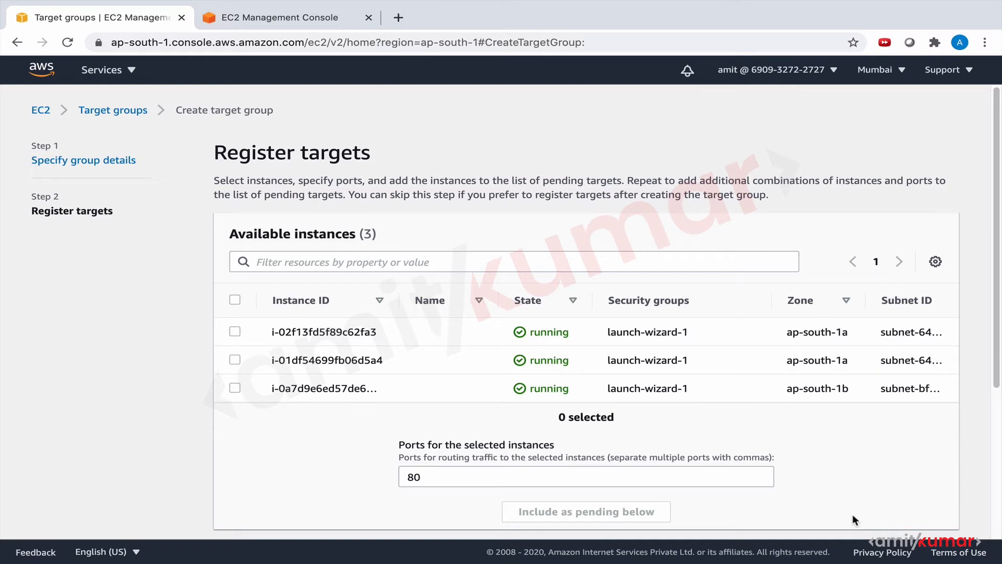
Include all three running instances as pending targets on port 80
click(235, 331)
click(239, 357)
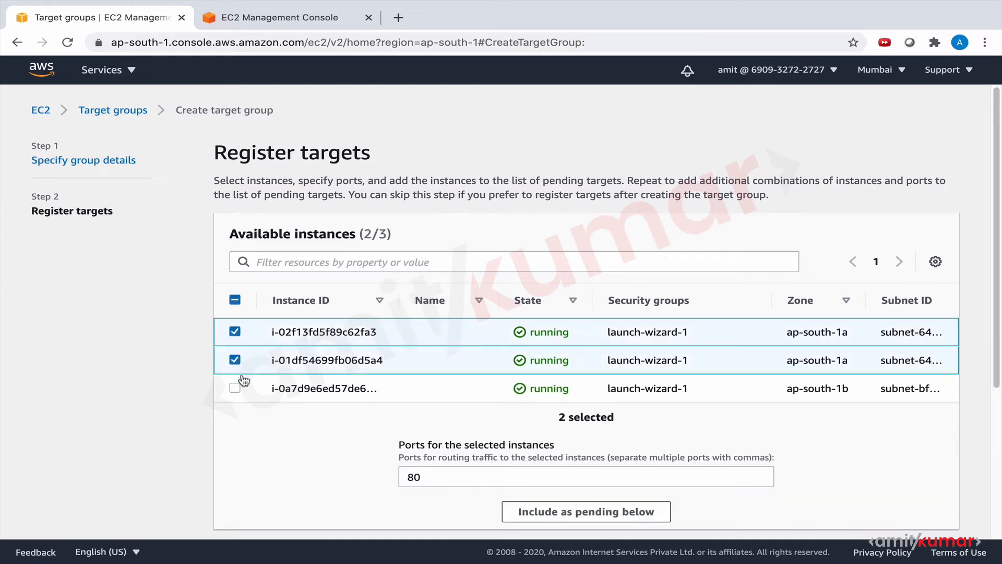
click(237, 388)
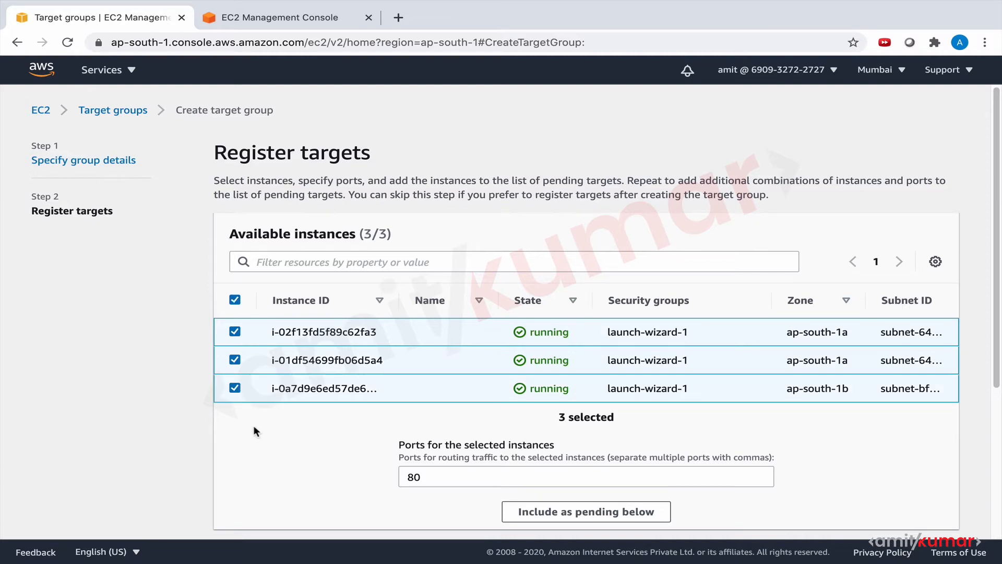
scroll(254, 425, down, 5)
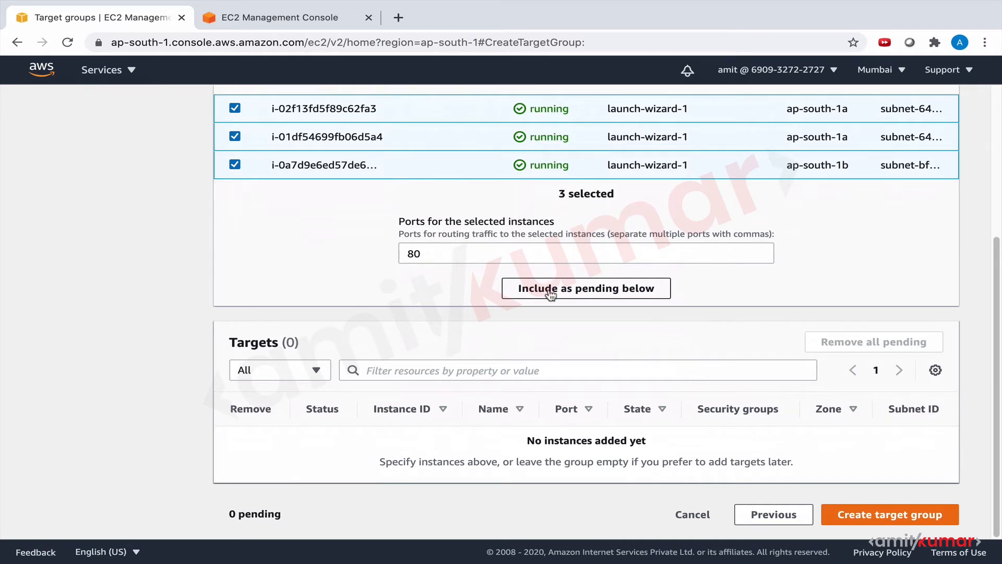
click(551, 292)
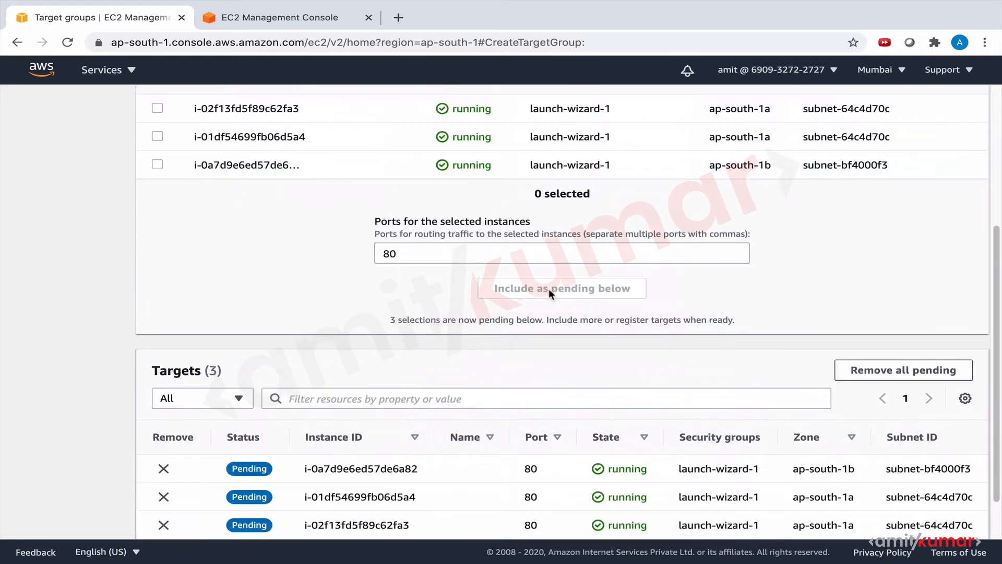
Review the pending targets and create the target group
scroll(550, 291, down, 1)
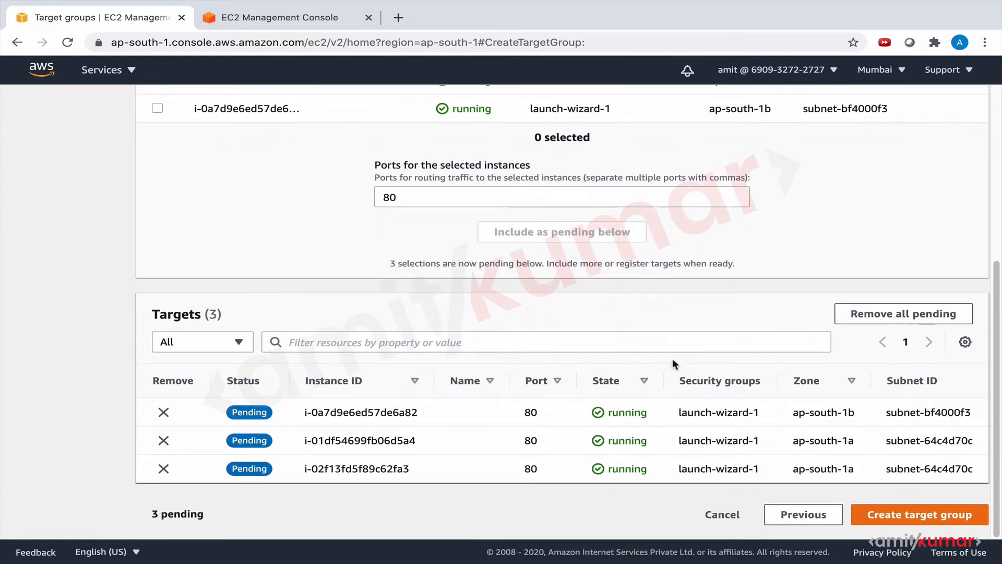
scroll(673, 358, up, 5)
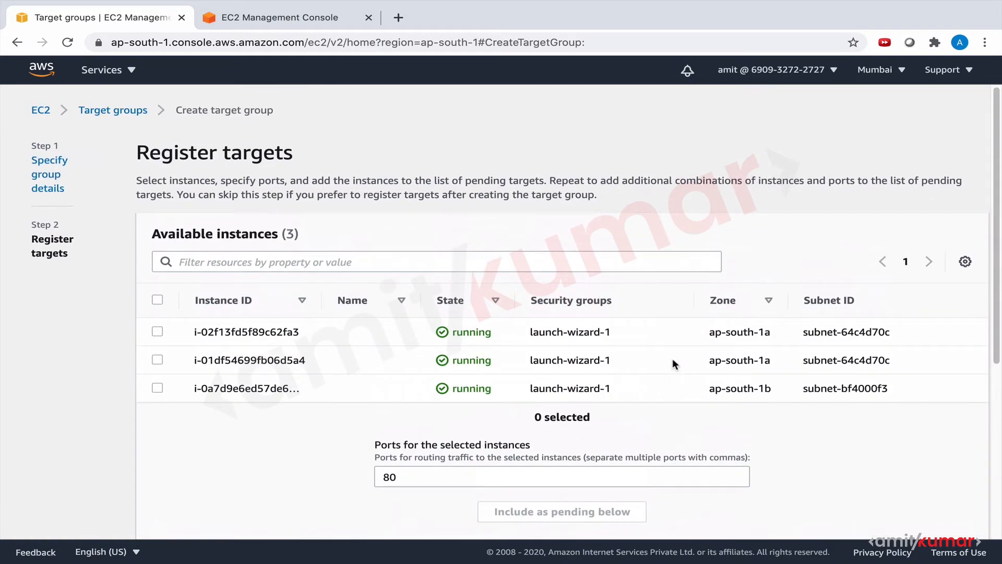
scroll(672, 358, down, 5)
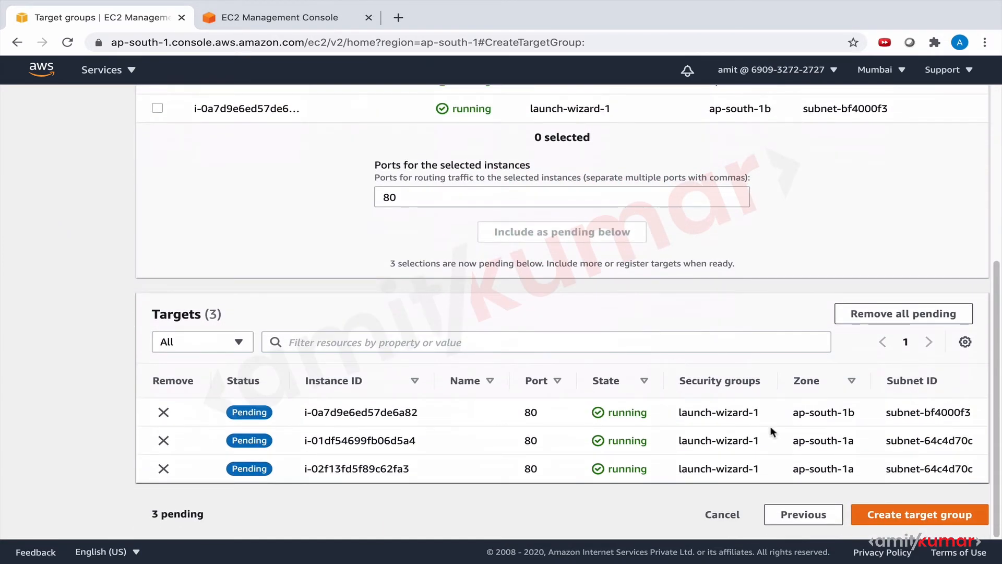
click(892, 517)
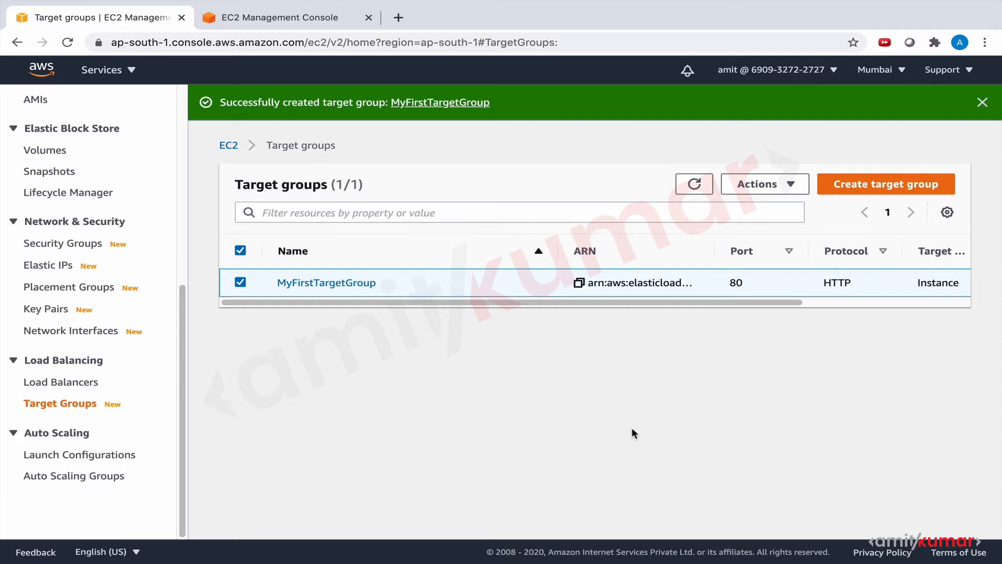
Open MyFirstTargetGroup and examine the status of its registered targets
click(356, 285)
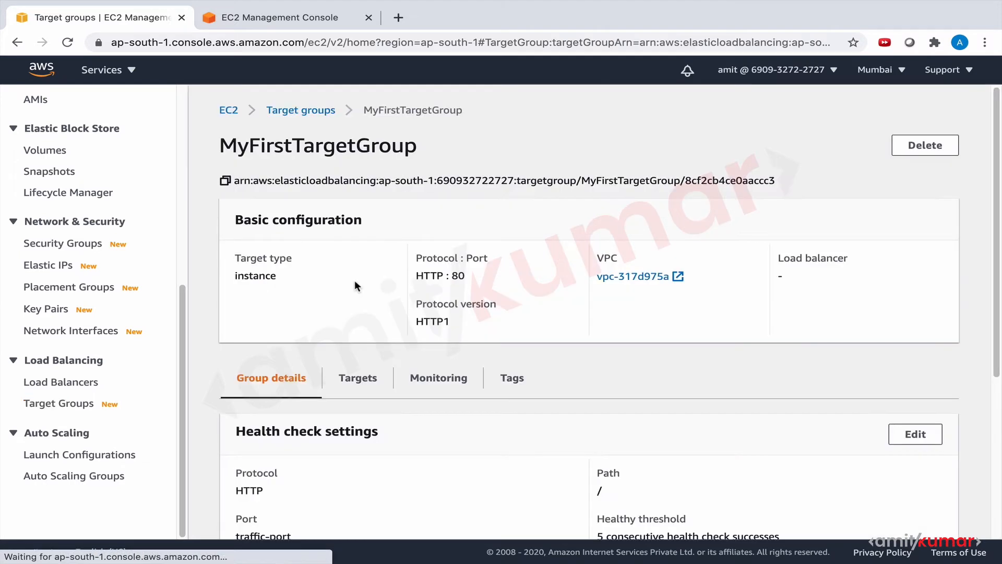
click(368, 383)
scroll(367, 380, down, 2)
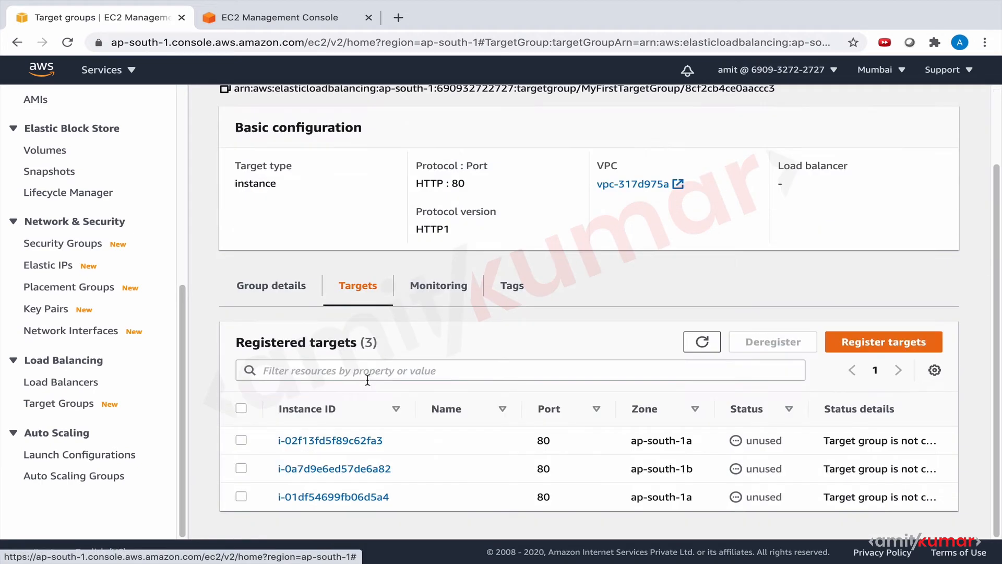
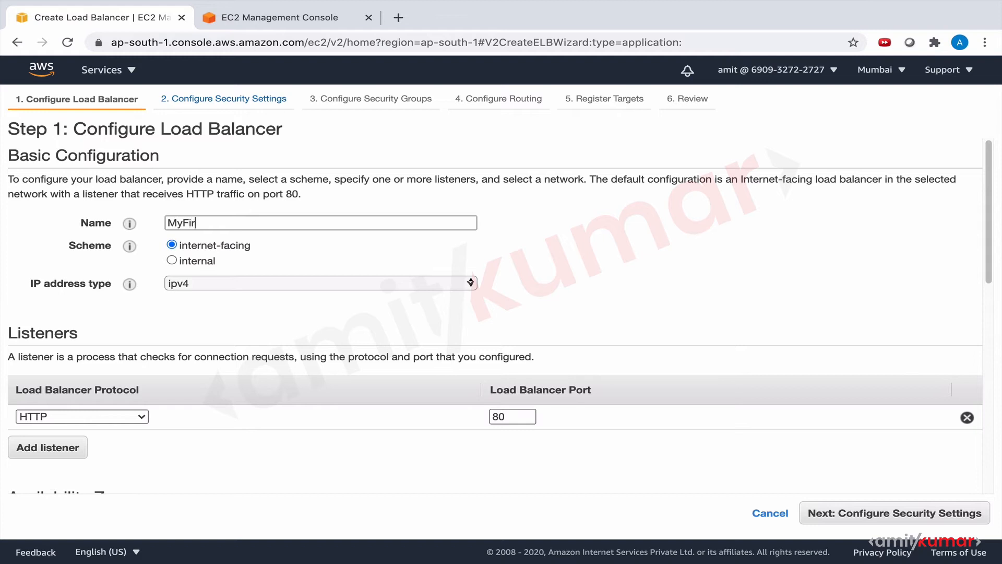
Finish entering the load balancer's name and keep the HTTP listener on port 80
text(B)
scroll(246, 320, down, 5)
scroll(243, 311, up, 1)
click(510, 210)
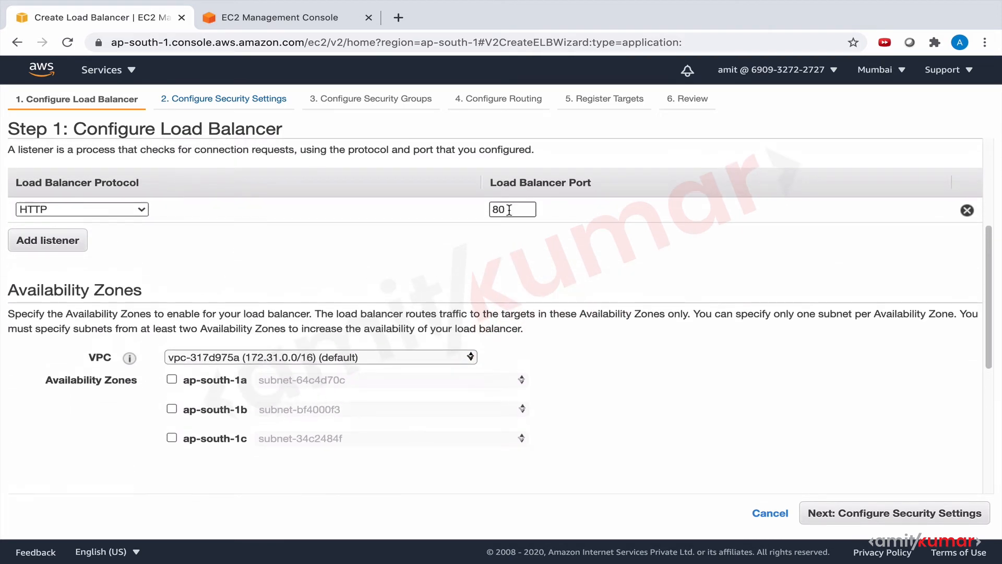
scroll(509, 210, up, 1)
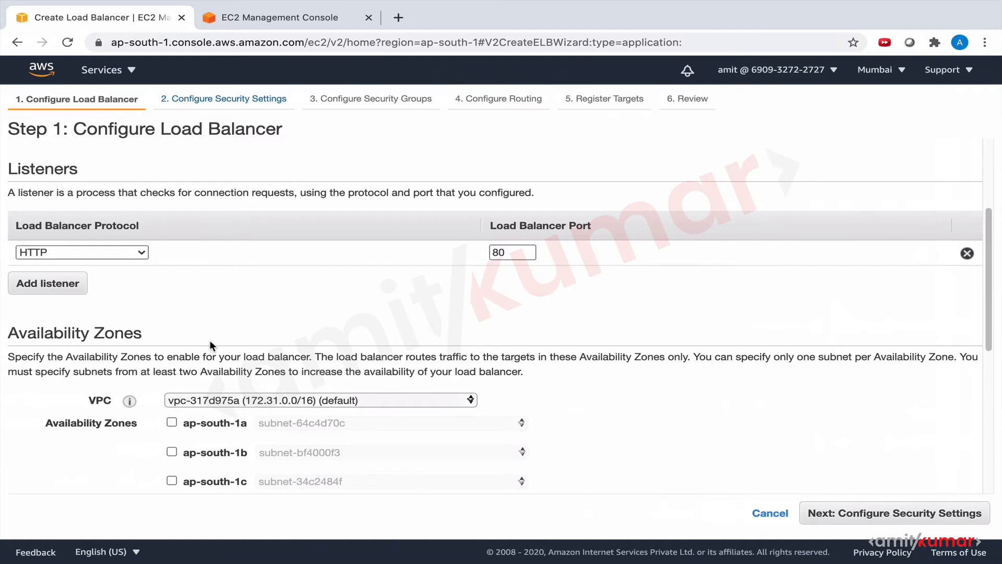
Enable availability zones ap-south-1a, ap-south-1b and ap-south-1c in the default VPC and proceed to the security settings without an accelerator
scroll(210, 340, down, 2)
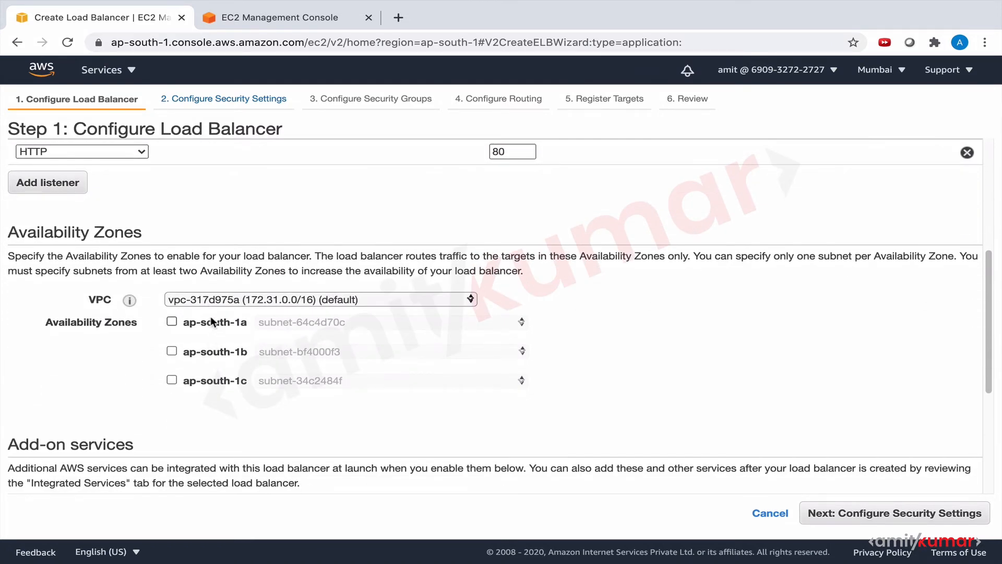
click(205, 300)
click(205, 299)
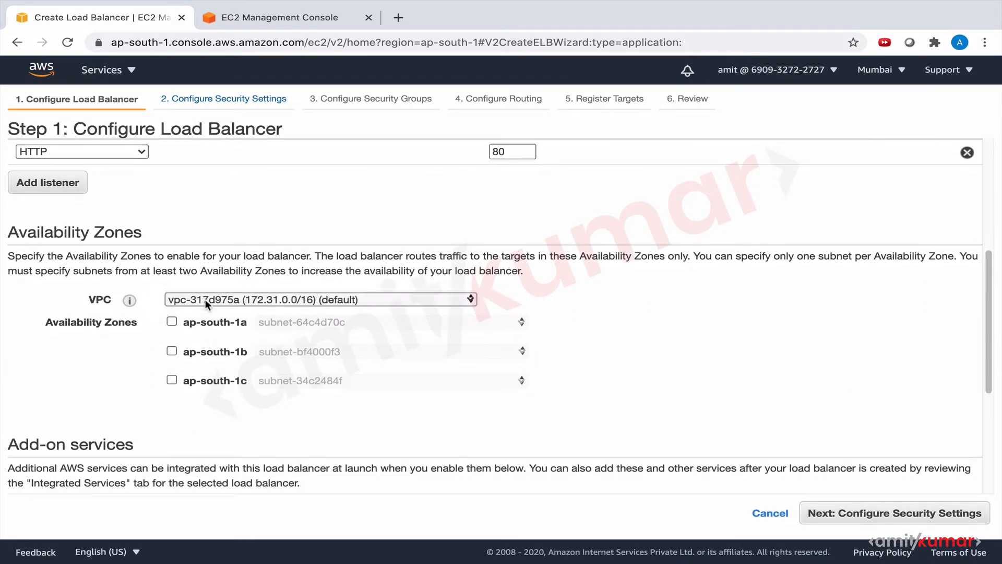
click(172, 321)
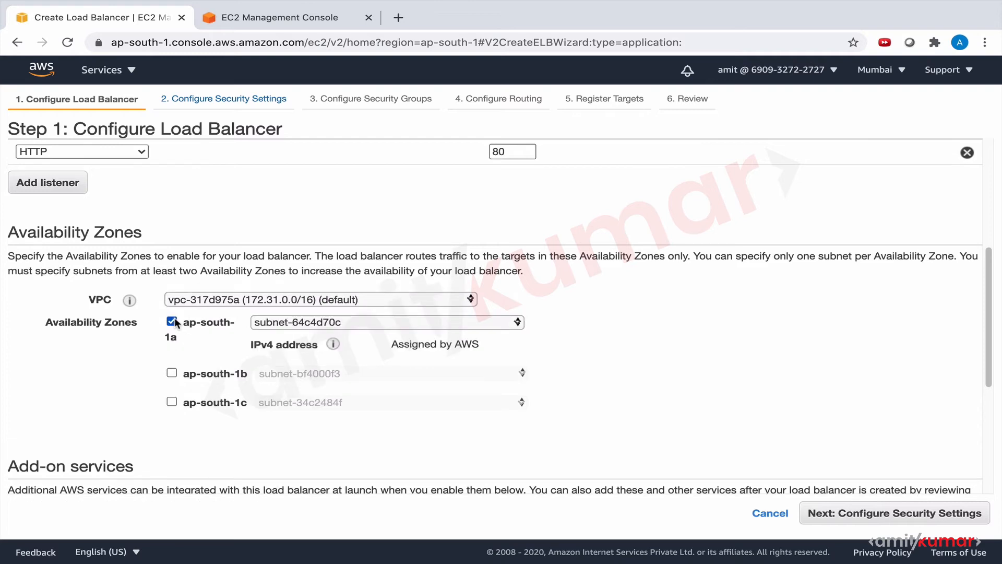
click(172, 373)
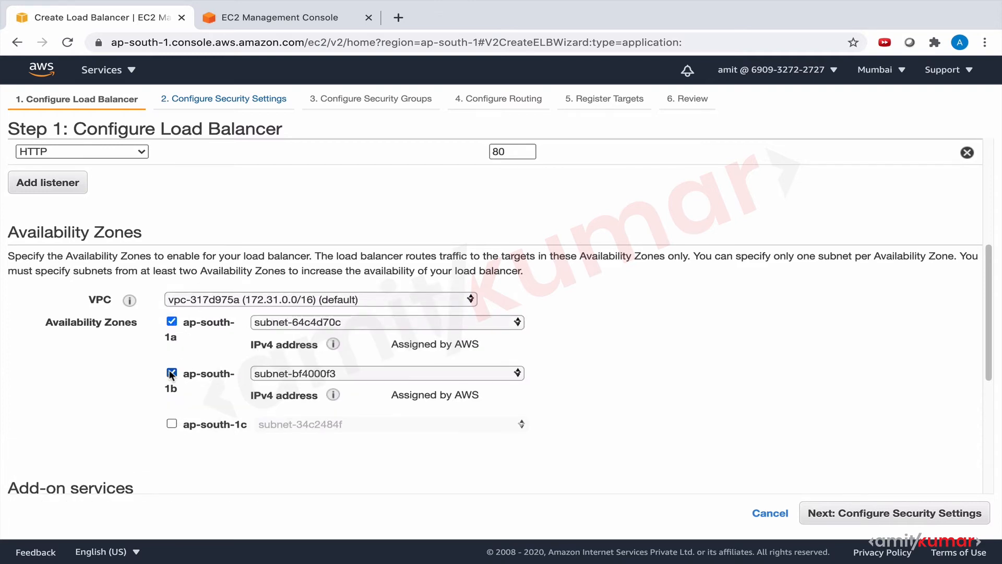
click(172, 424)
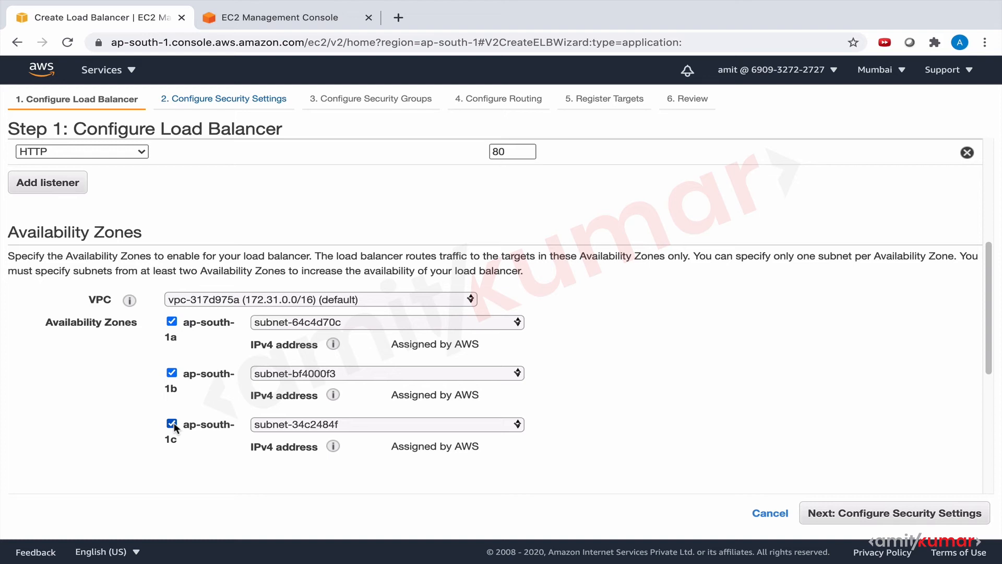
scroll(174, 425, down, 6)
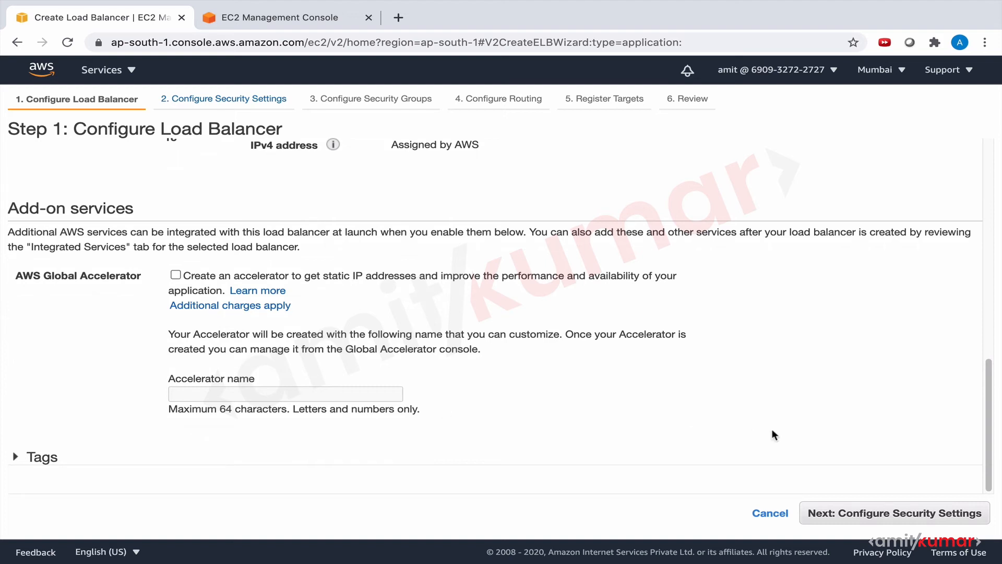
click(889, 516)
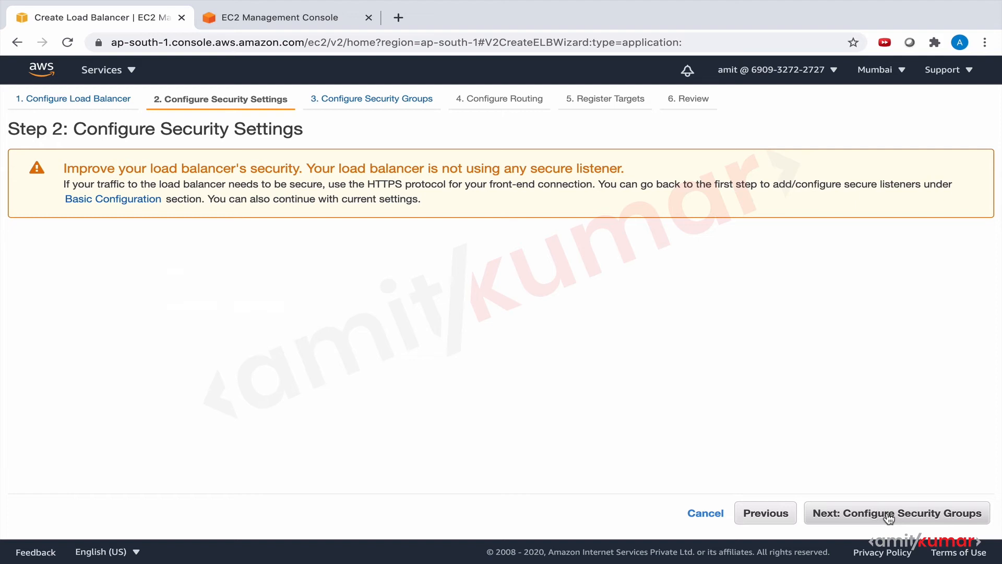
Assign a new security group to the load balancer, allowing TCP port 80 only from source 0.0.0.0/0, and proceed to routing
click(889, 517)
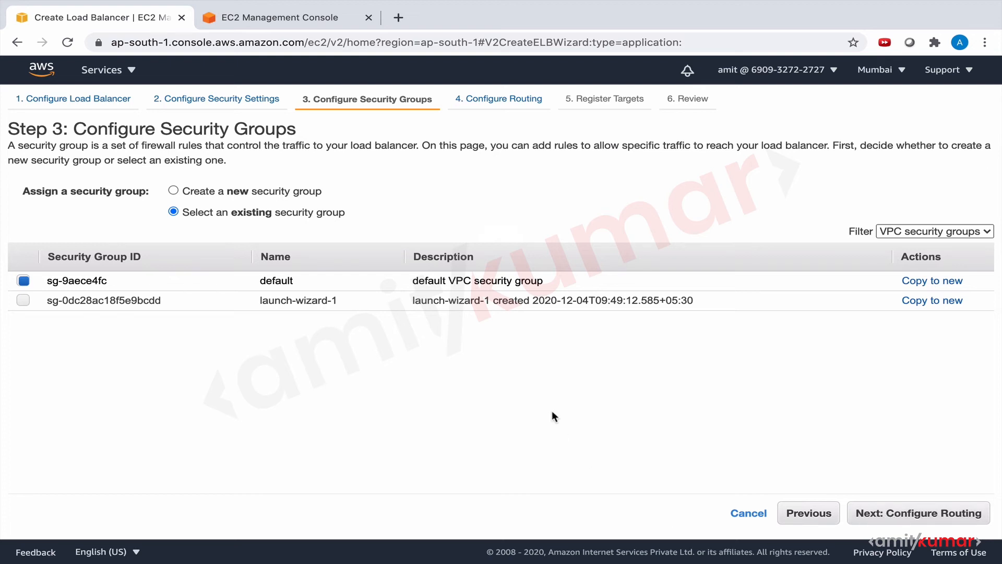
click(173, 190)
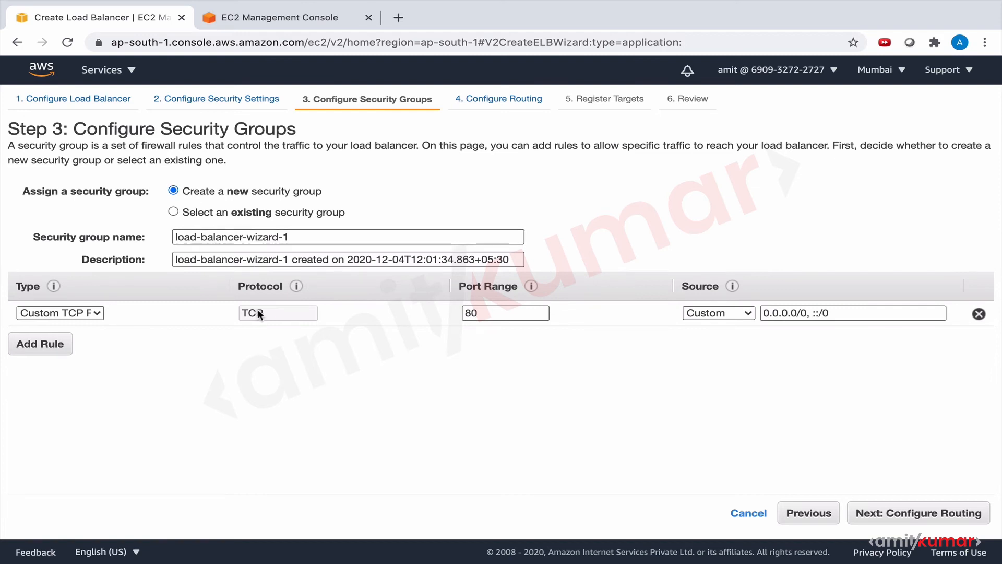
click(463, 311)
click(775, 312)
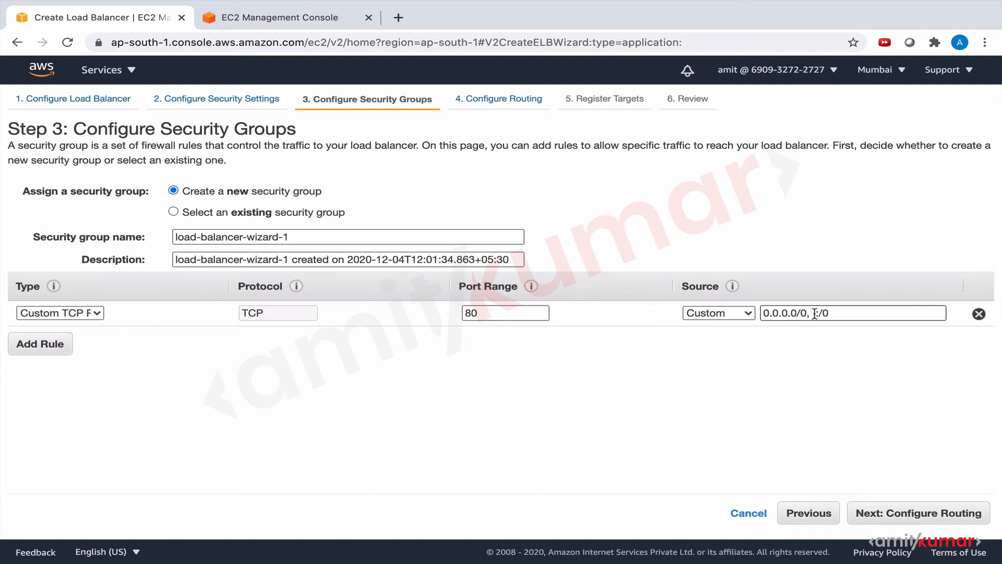
drag(814, 314, 835, 313)
key(BackSpace)
key(BackSpace)
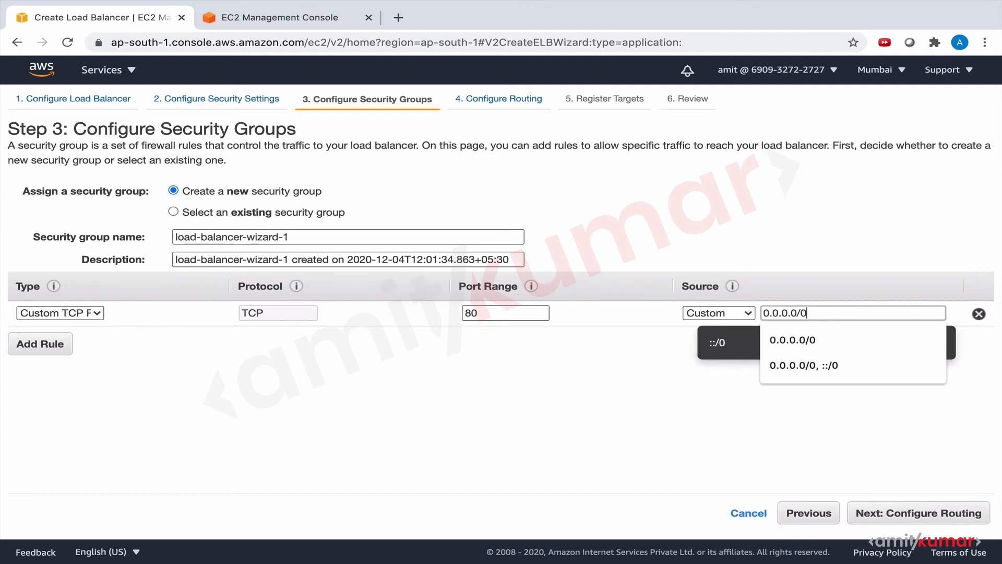
click(622, 400)
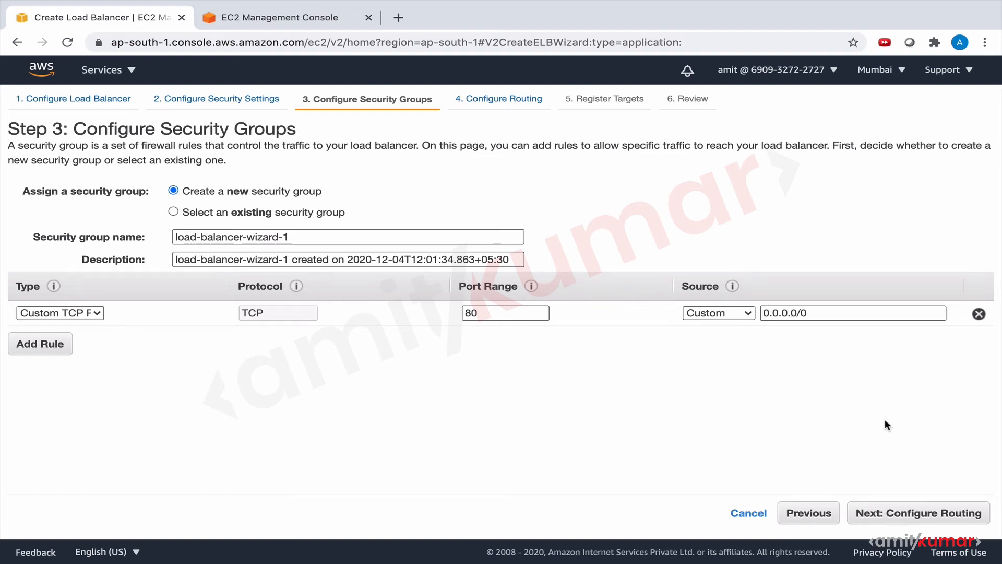
click(925, 522)
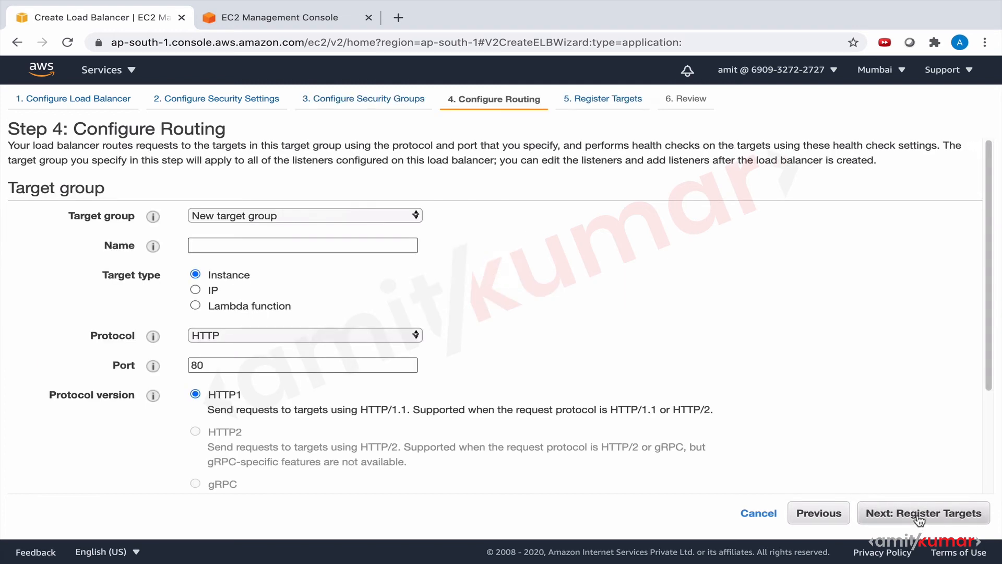
Route the load balancer to the existing target group MyFirstTargetGroup and proceed to its registered targets
click(321, 217)
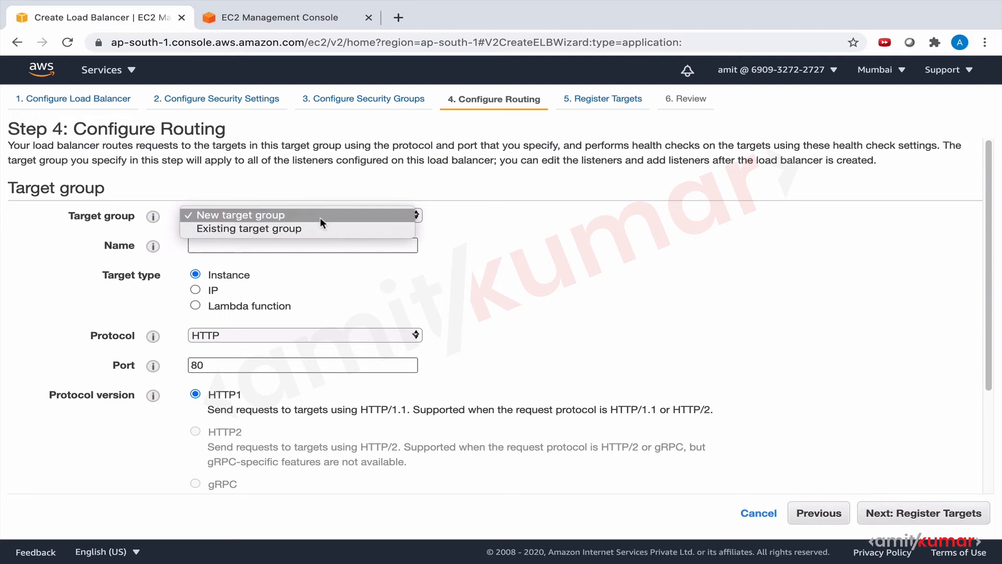
click(305, 230)
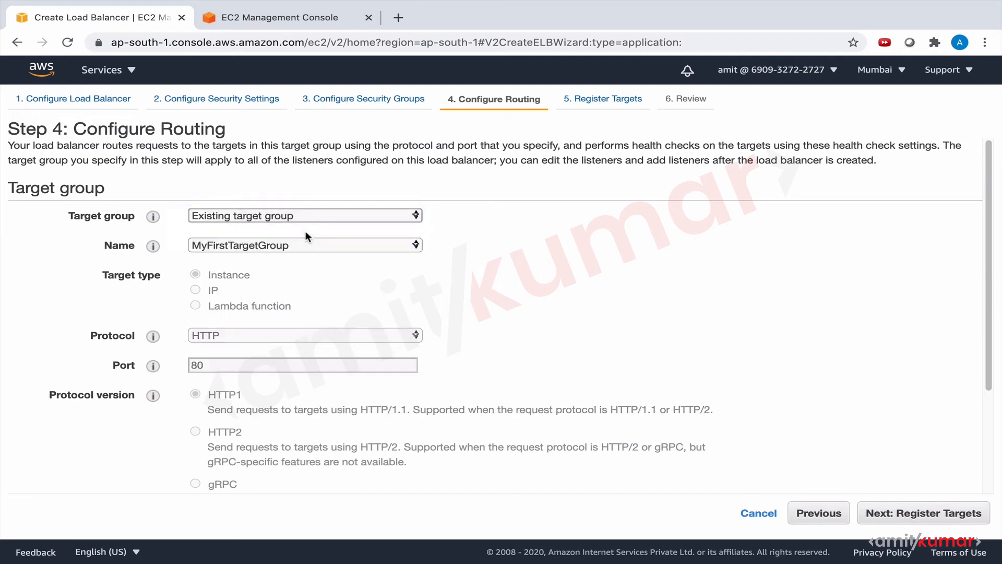
scroll(291, 302, down, 3)
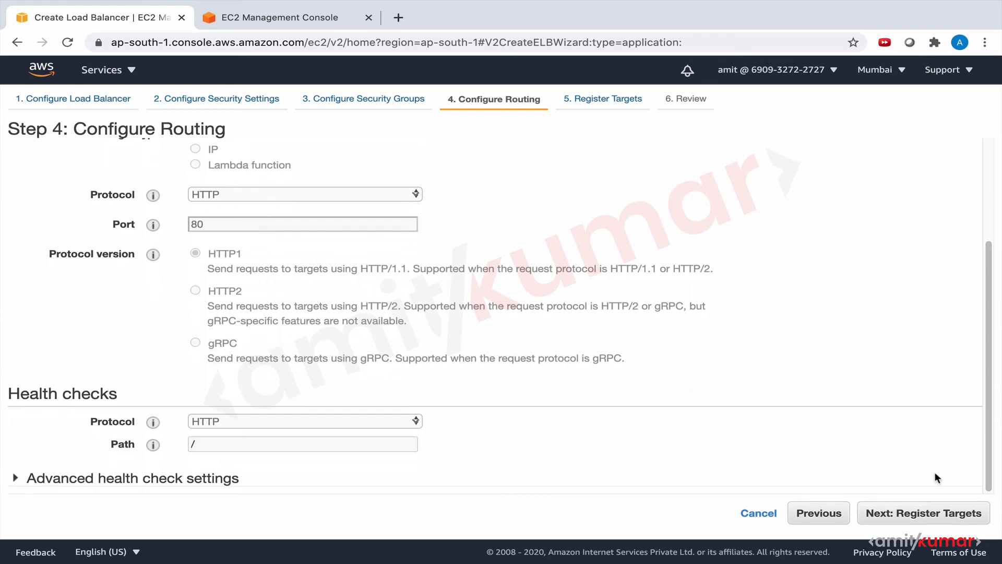
click(937, 515)
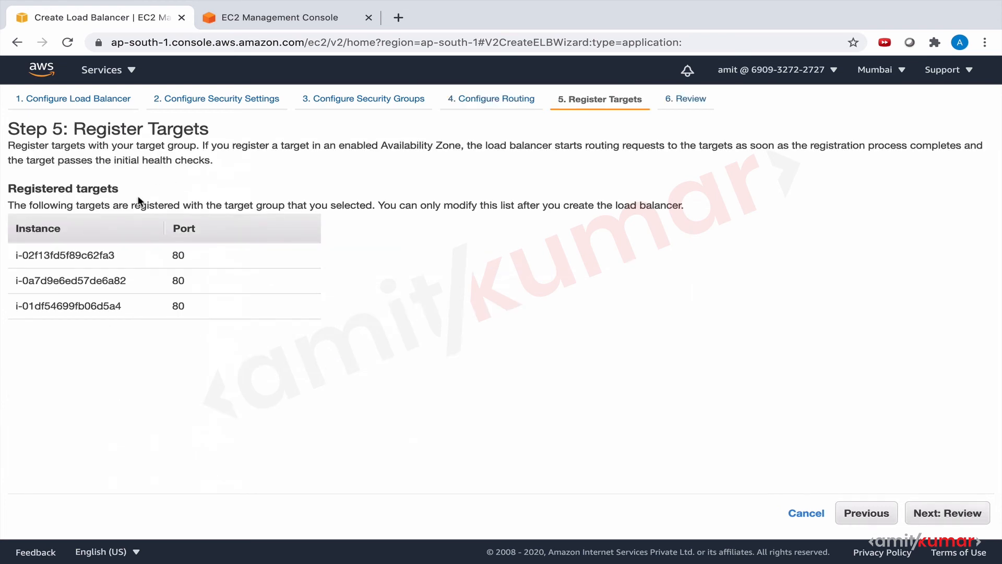
Review the load balancer's configuration, create it and close the creation status page
click(945, 514)
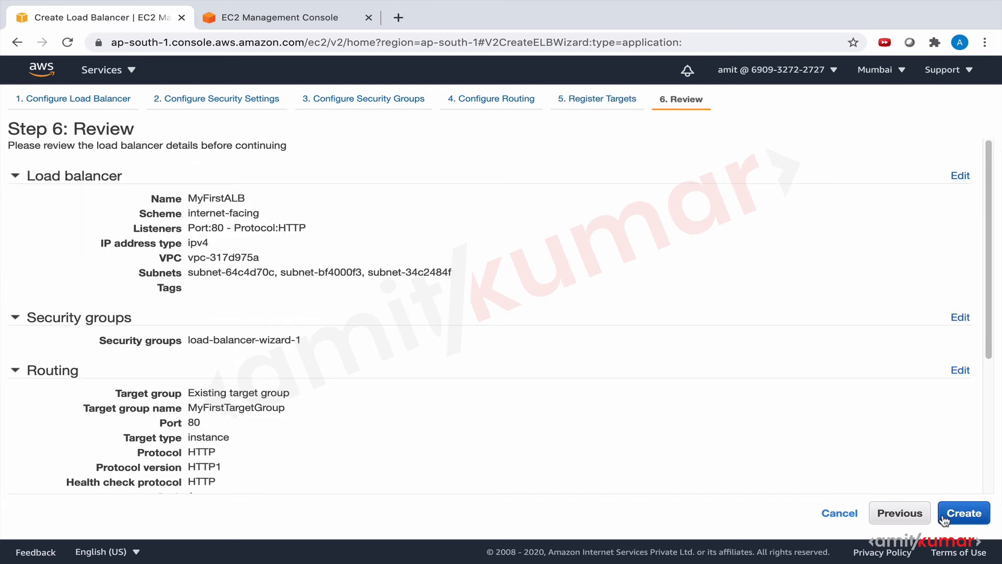
click(980, 517)
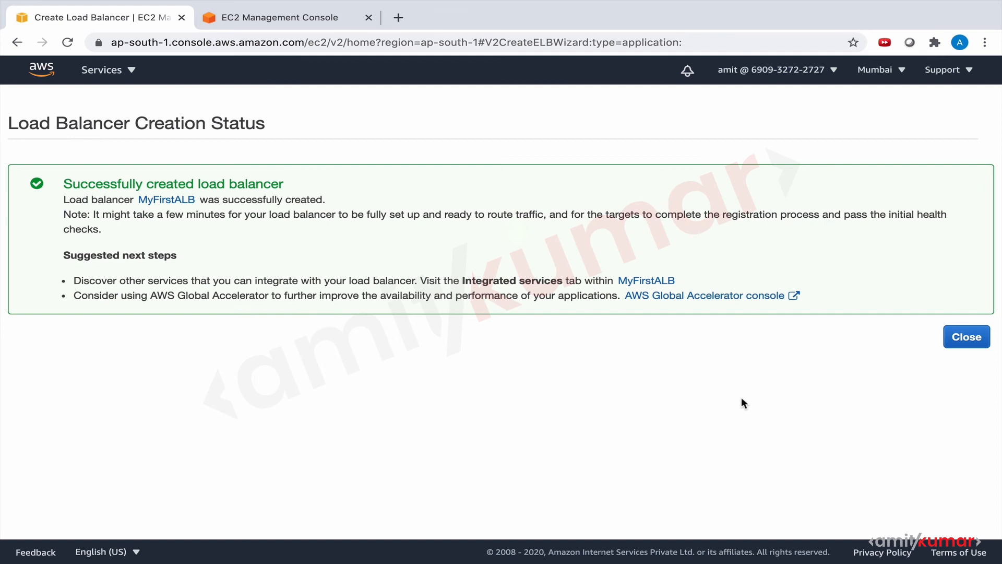
click(963, 339)
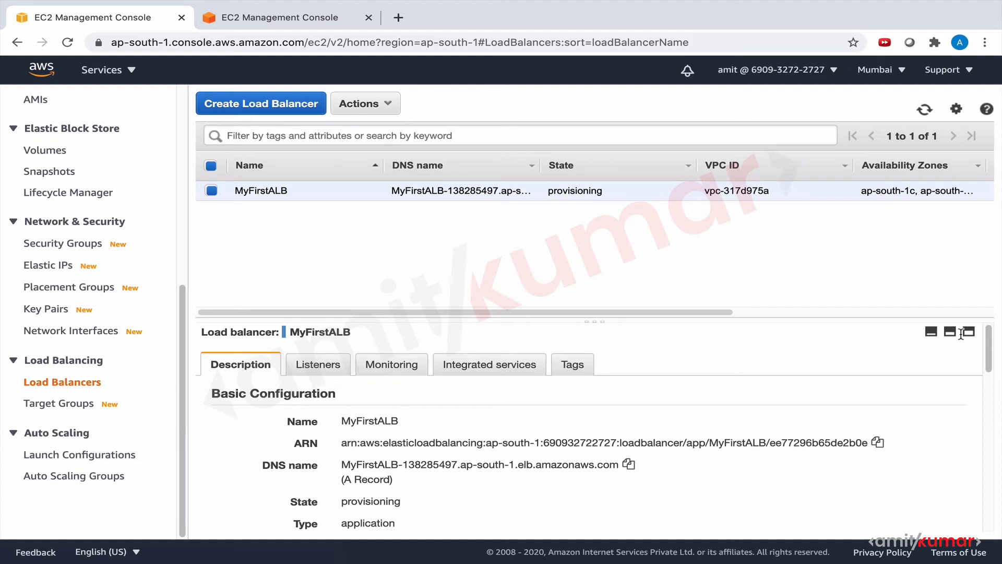
Open the EC2 instances list in a separate browser tab and check the instances' state and status checks
click(268, 13)
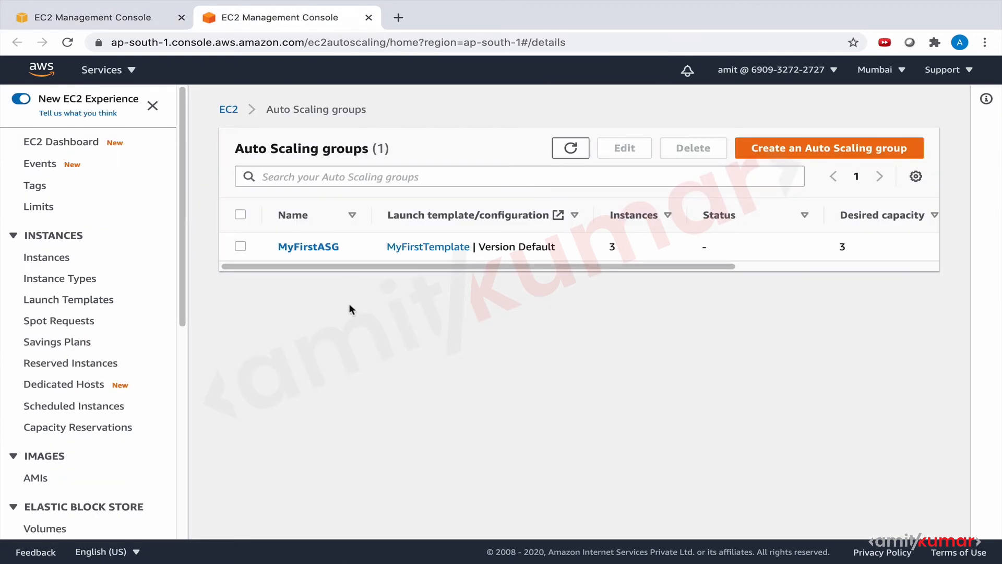
ctrl+click(47, 257)
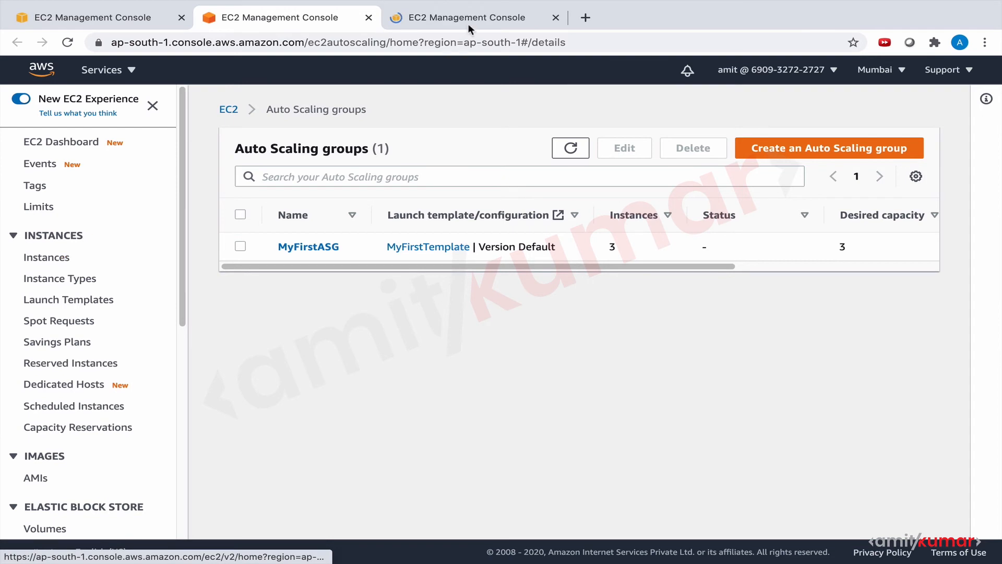
click(469, 25)
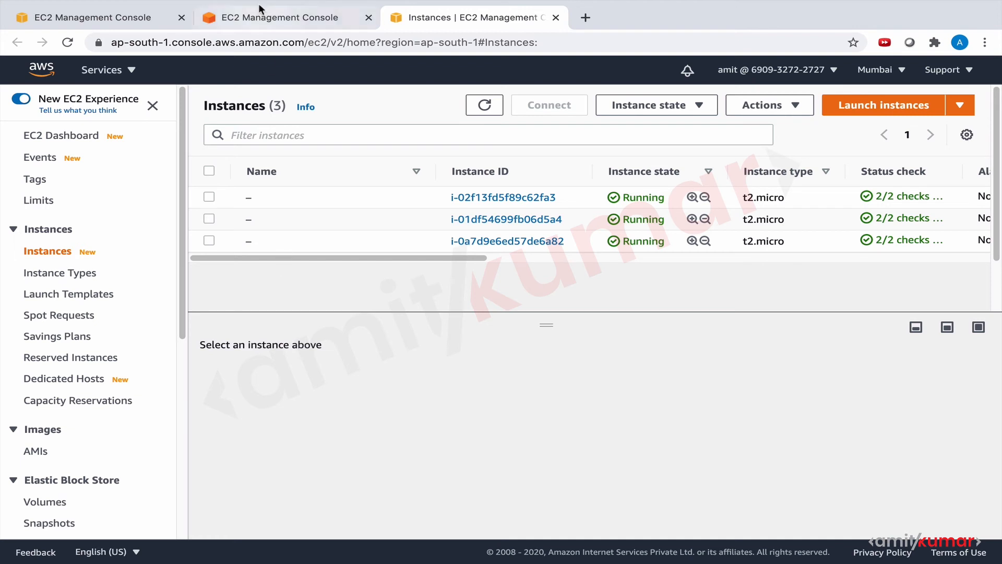
Refresh the load balancer list, copy MyFirstALB's DNS name and open that address in a new browser tab
click(127, 17)
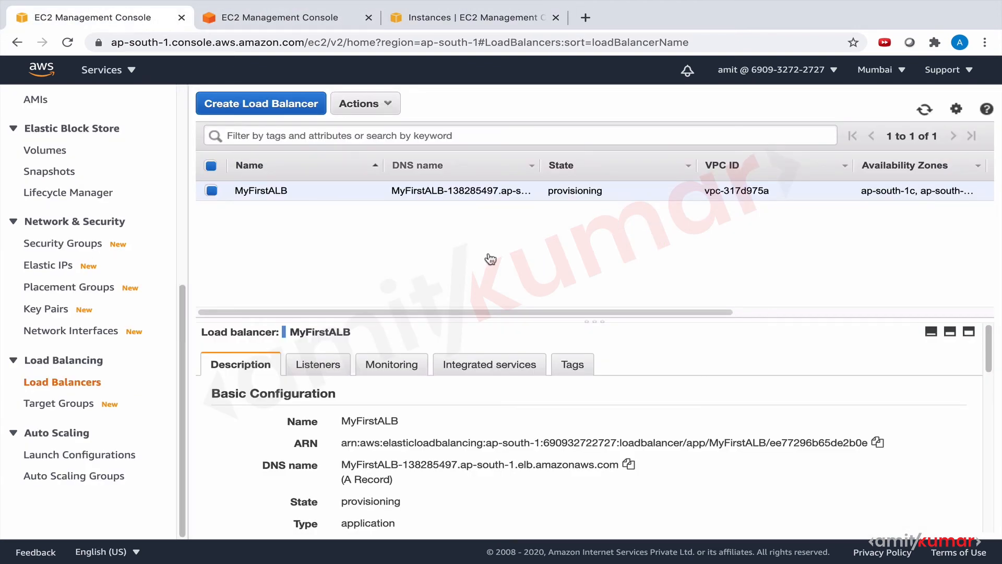
click(925, 110)
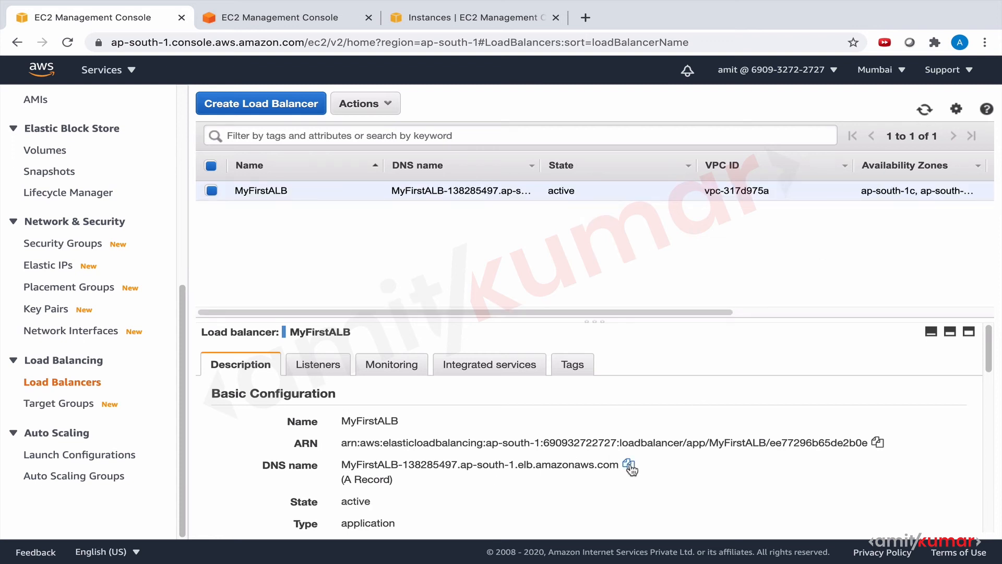
click(629, 465)
click(586, 18)
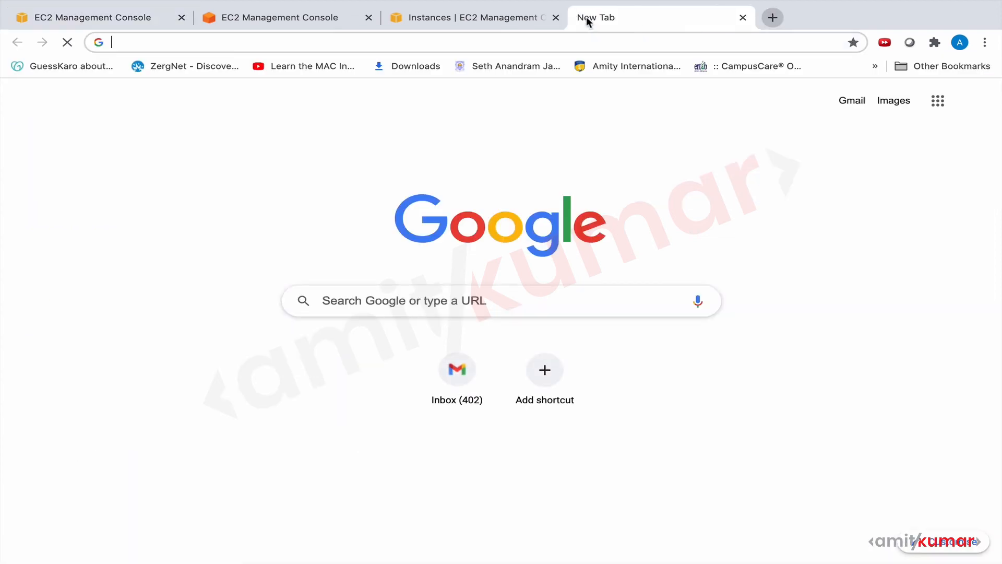
key(ctrl+v)
key(Return)
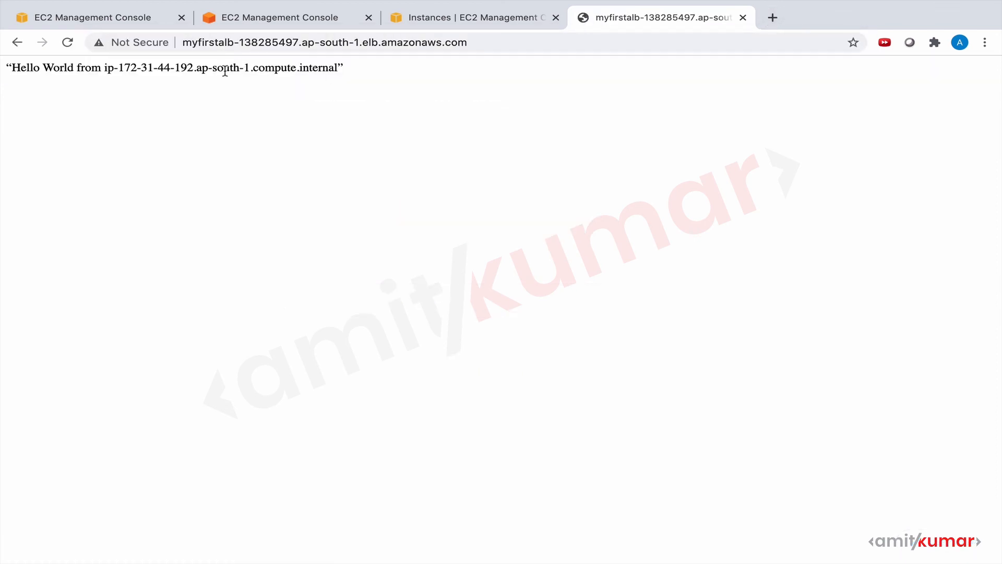
Reload the load balancer's web page repeatedly to compare which instance answers each request
click(67, 45)
click(67, 44)
click(68, 45)
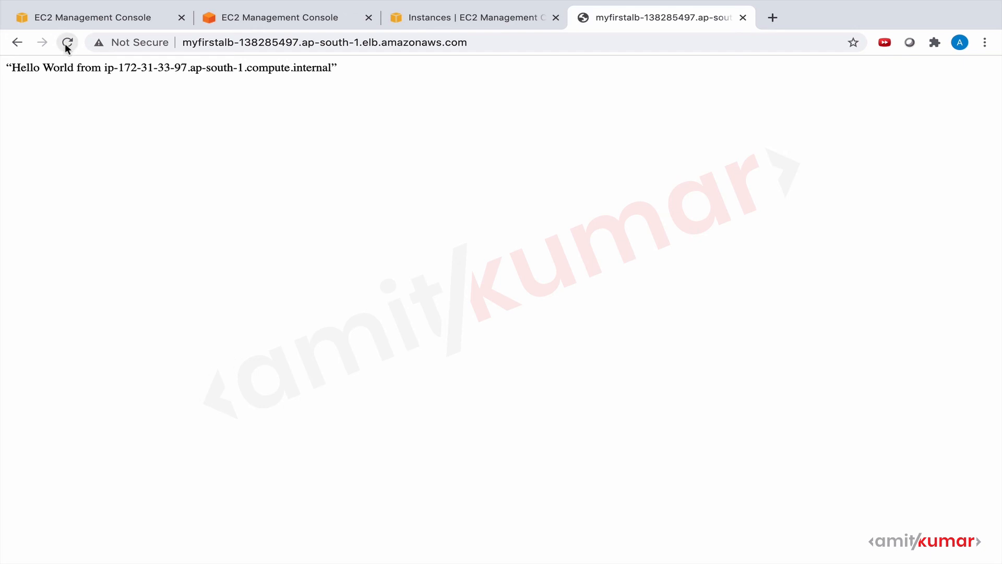
click(67, 45)
click(68, 45)
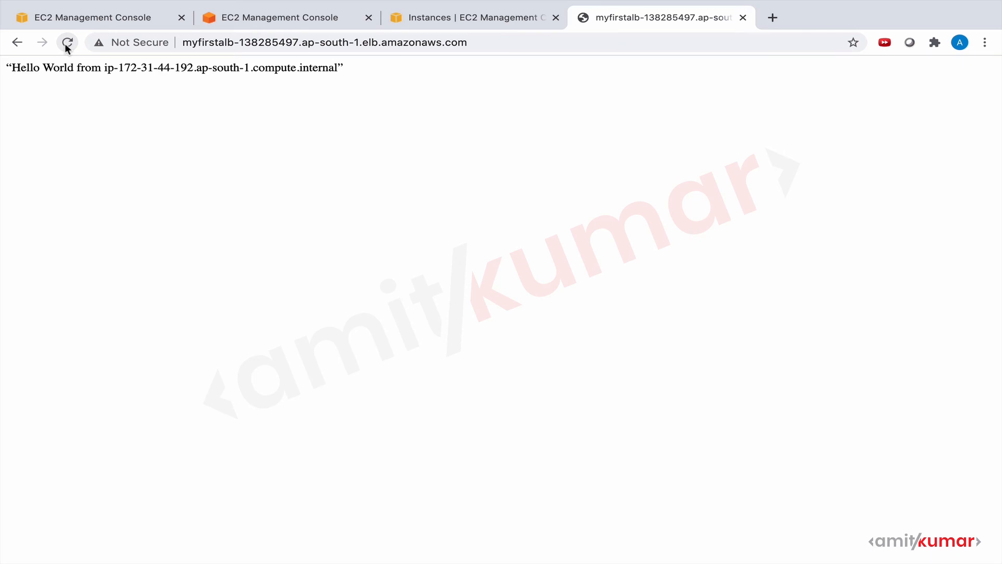
click(66, 46)
click(67, 44)
click(67, 44)
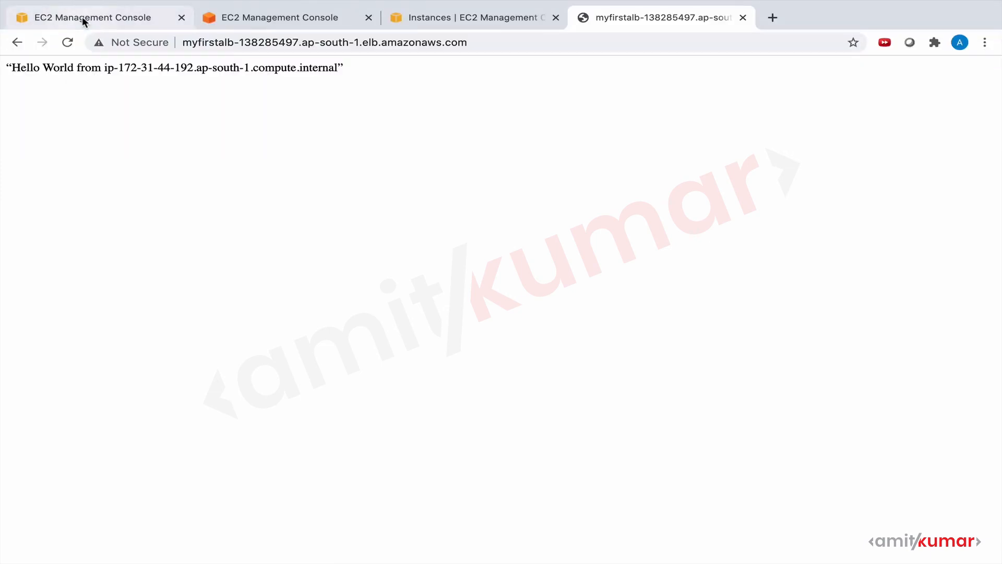
Open the HTTP : 80 listener of MyFirstALB for editing and examine its default forwarding action
click(82, 16)
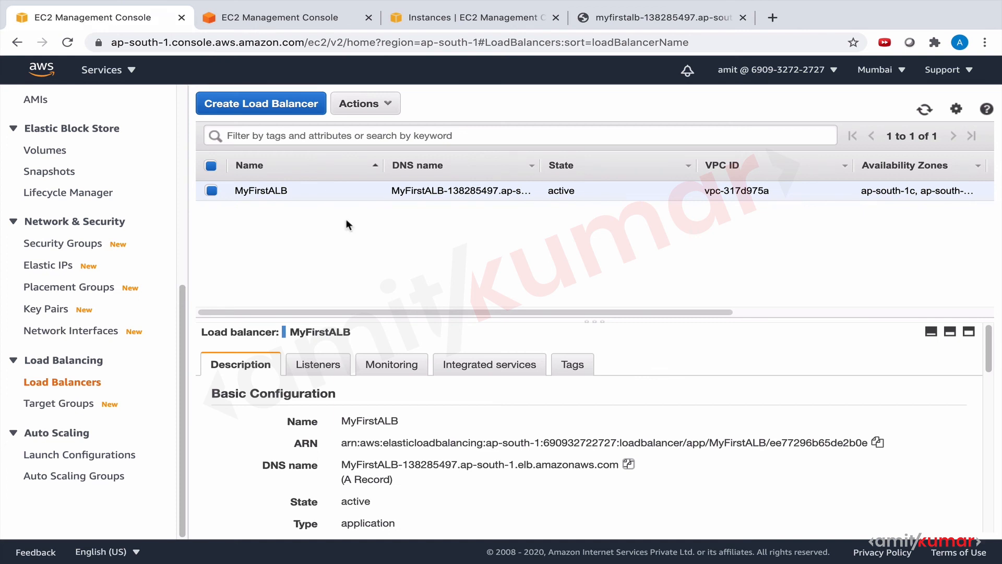
click(314, 365)
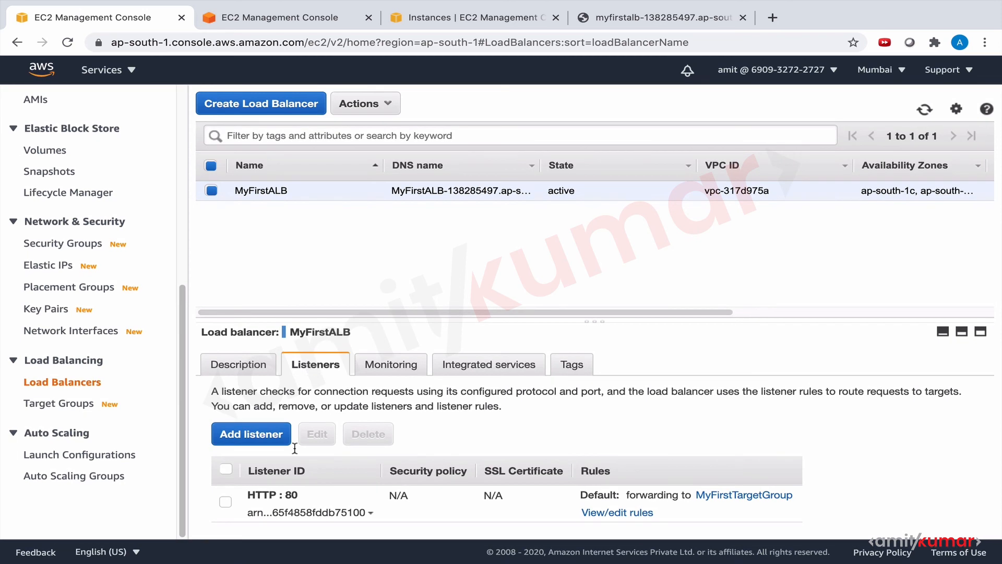
click(225, 502)
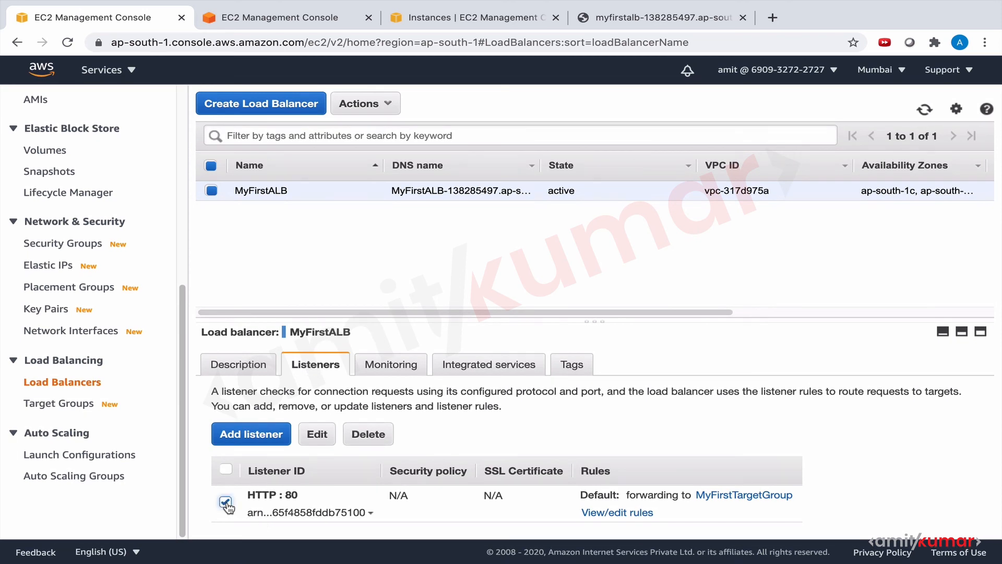
click(312, 442)
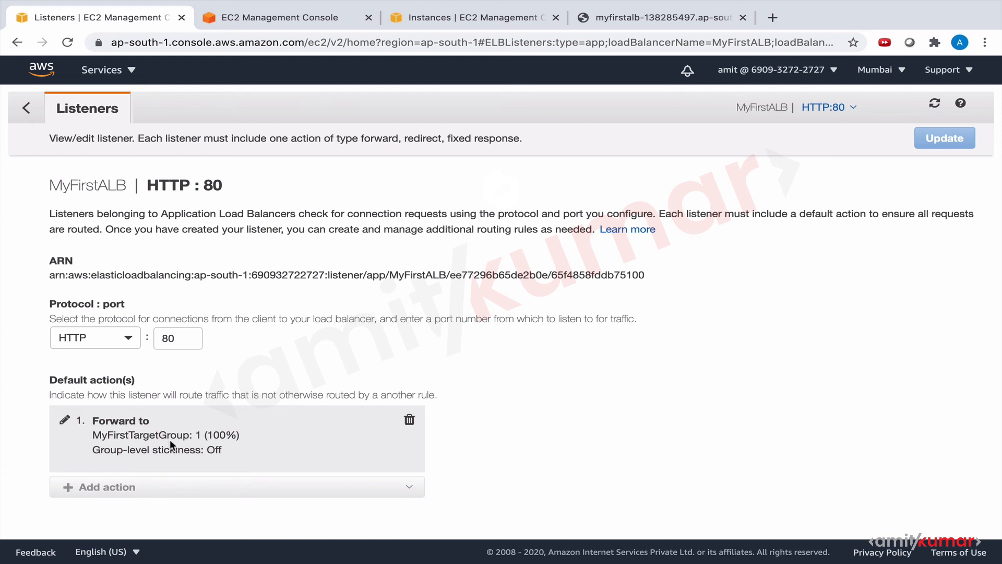
Open MyFirstTargetGroup from the target groups list and examine the health status of its registered targets
click(291, 13)
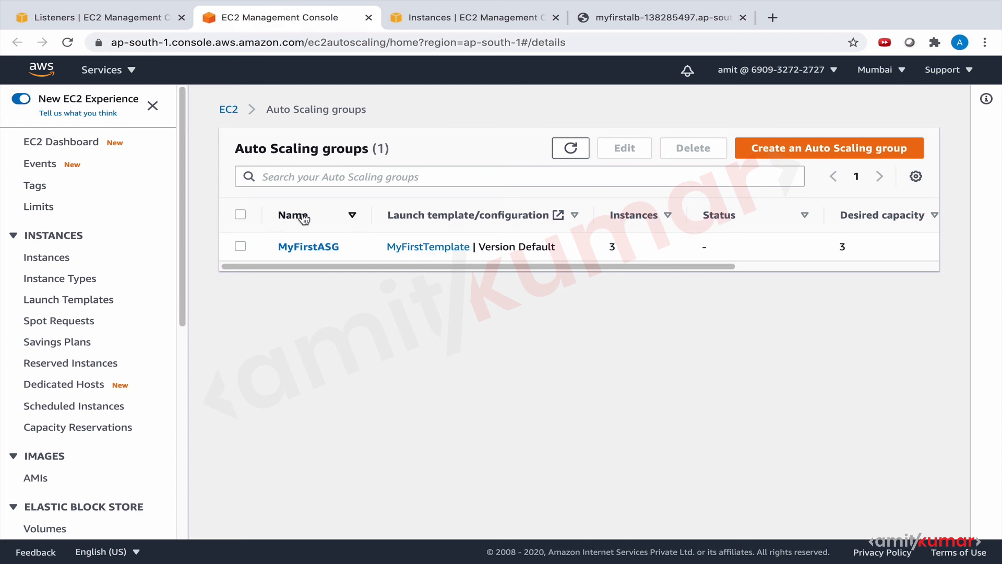
scroll(100, 464, down, 7)
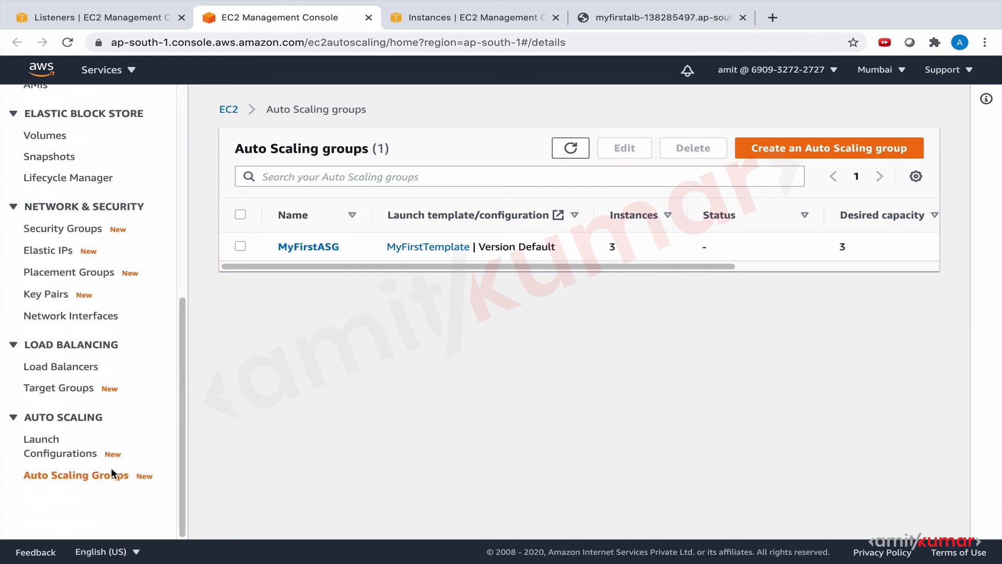
click(64, 390)
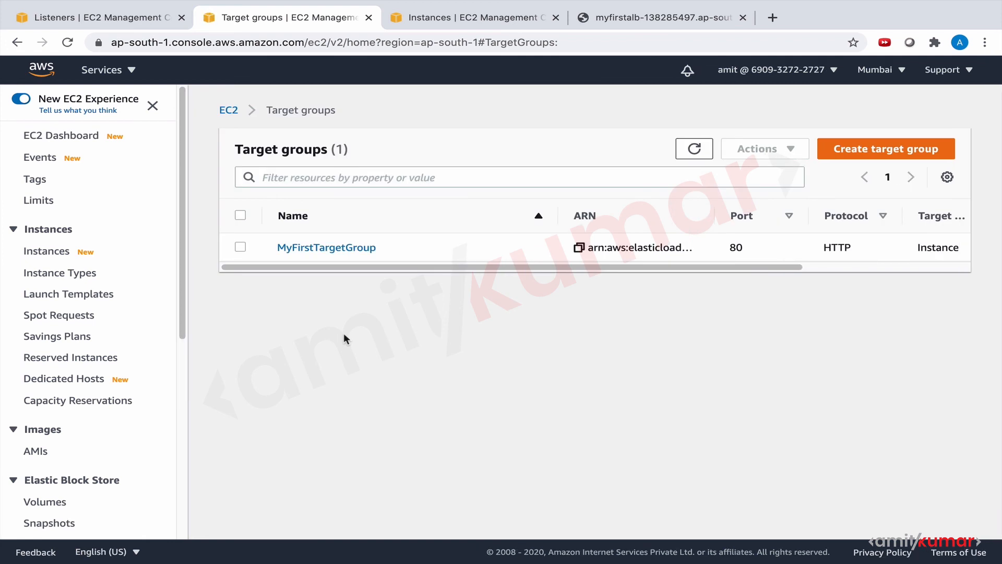
click(303, 250)
click(430, 383)
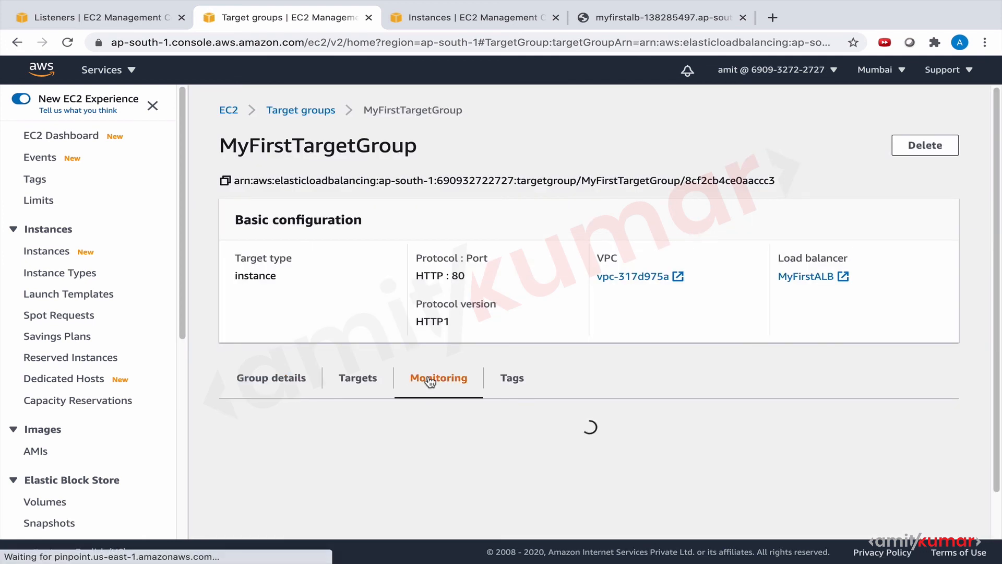
click(358, 386)
scroll(550, 394, down, 3)
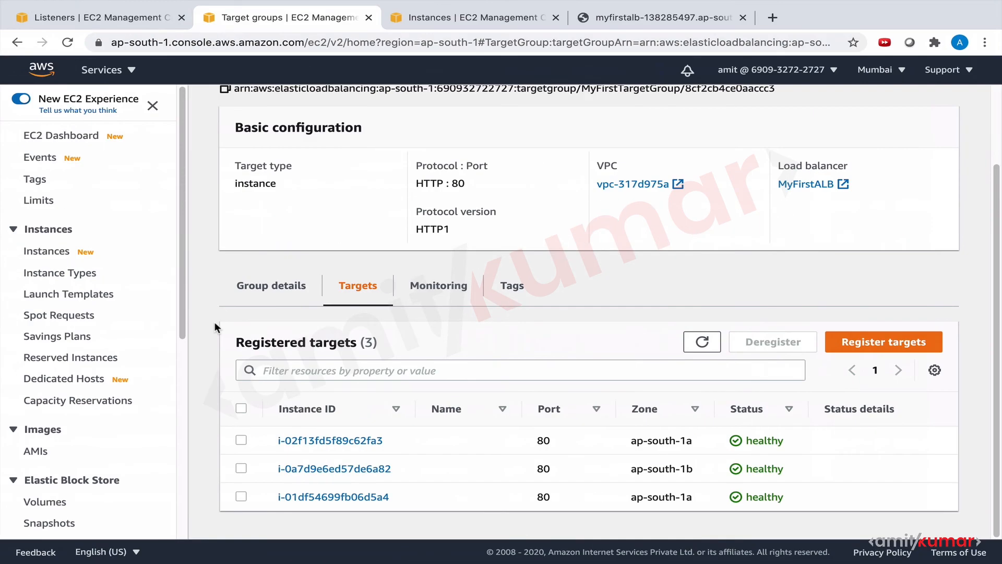
Check the listener settings once more and reload the load balancer's page several times to retest traffic distribution
click(99, 17)
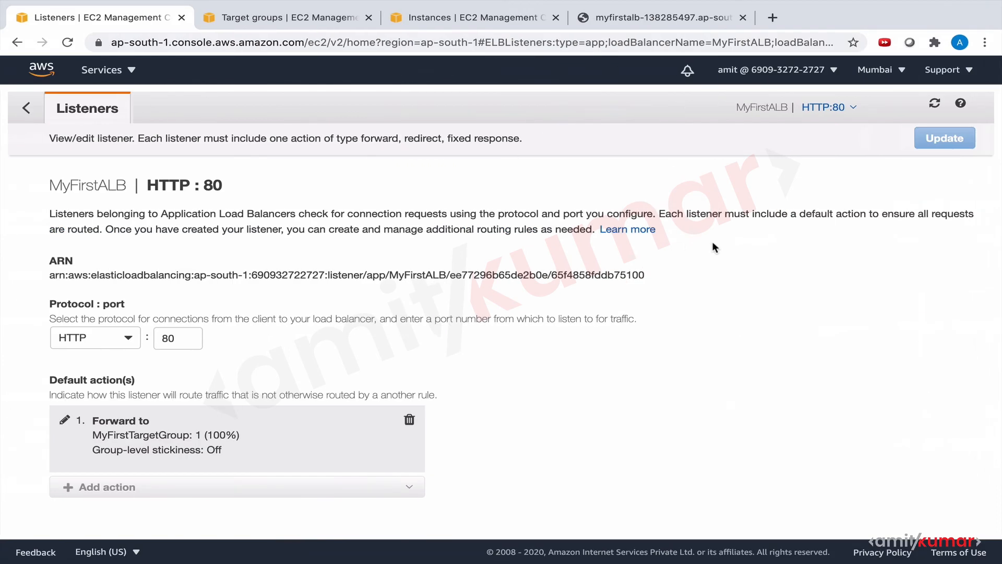
click(657, 15)
click(67, 43)
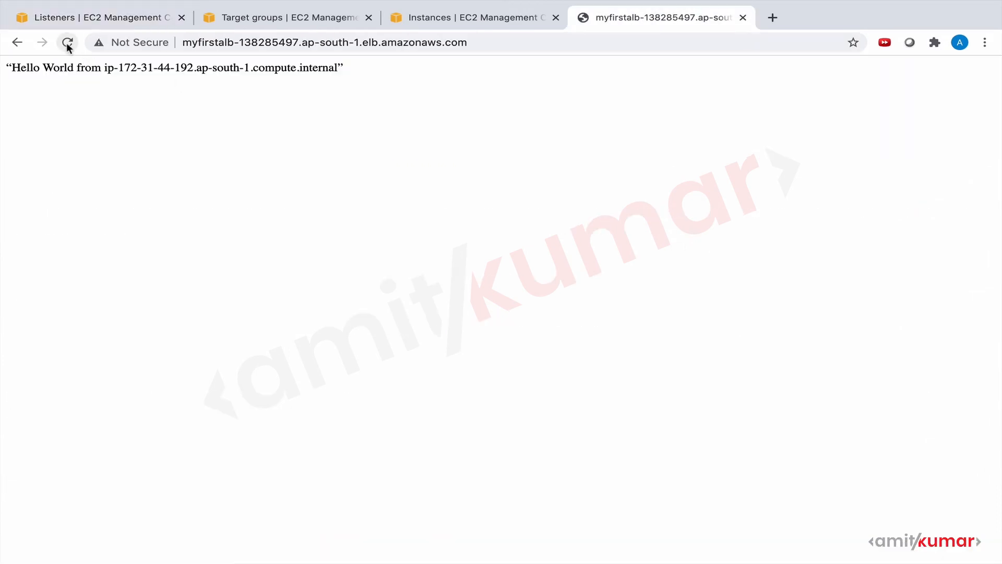
click(67, 42)
click(66, 43)
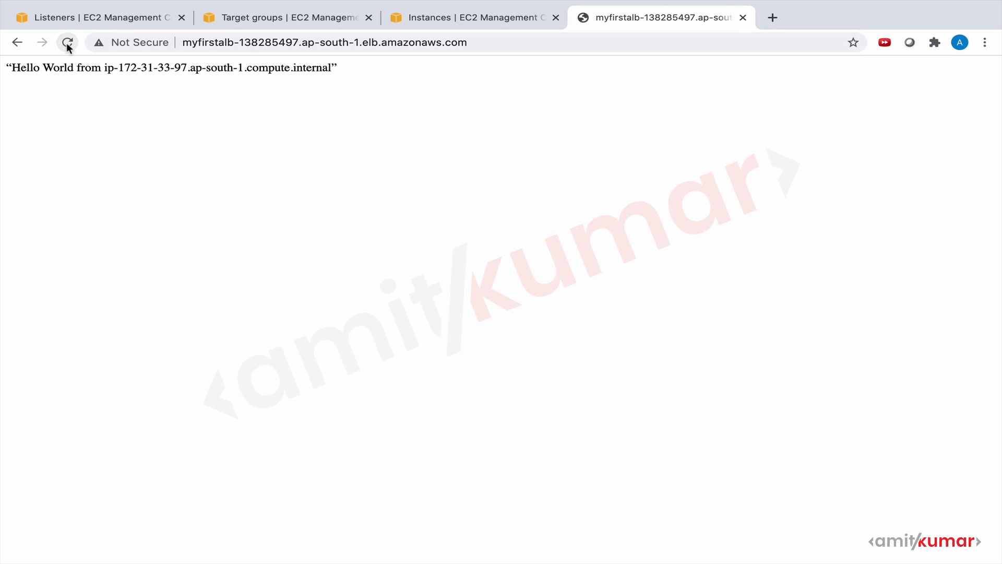